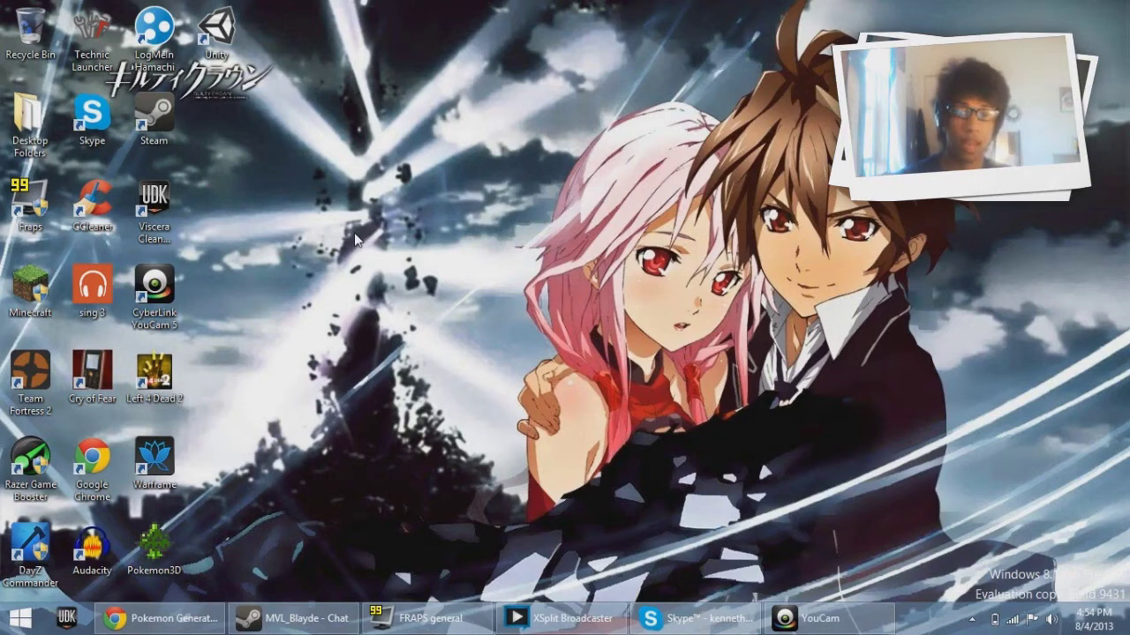
Open the advanced power settings of the High performance plan from the battery's power options.
{"action": "right_click", "coordinate": [995, 625]}
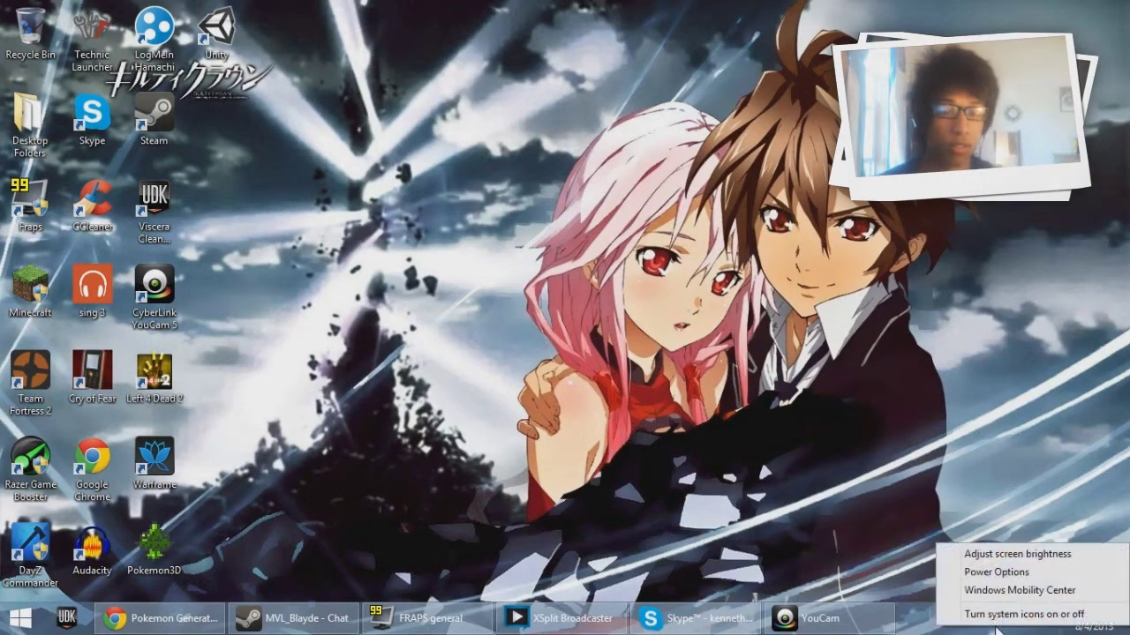
{"action": "left_click", "coordinate": [1015, 576]}
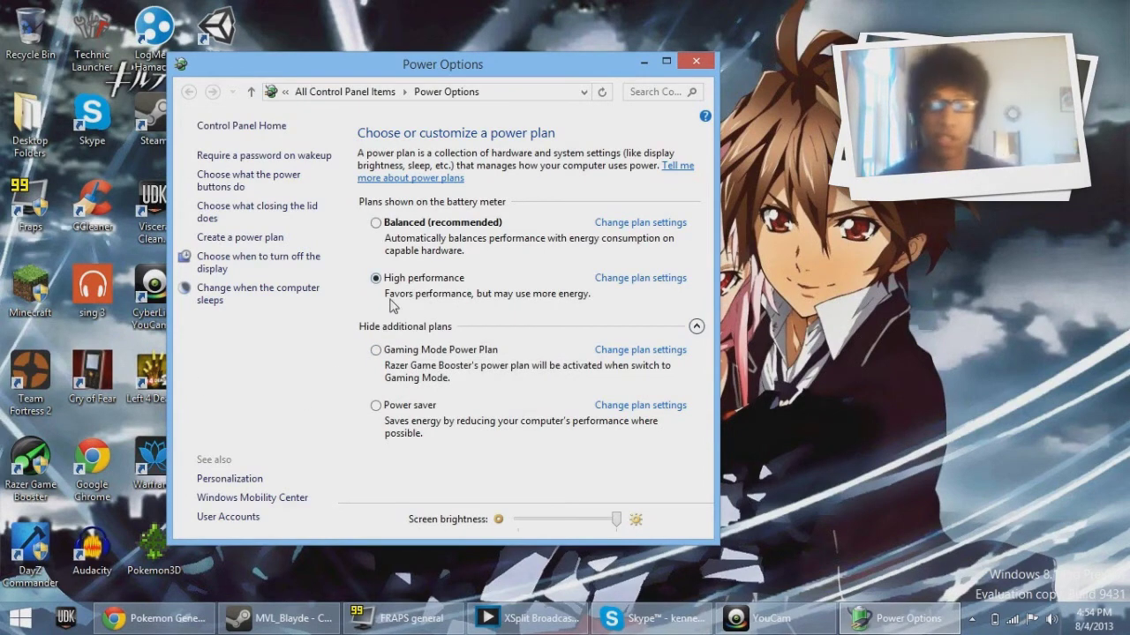
{"action": "left_click", "coordinate": [685, 281]}
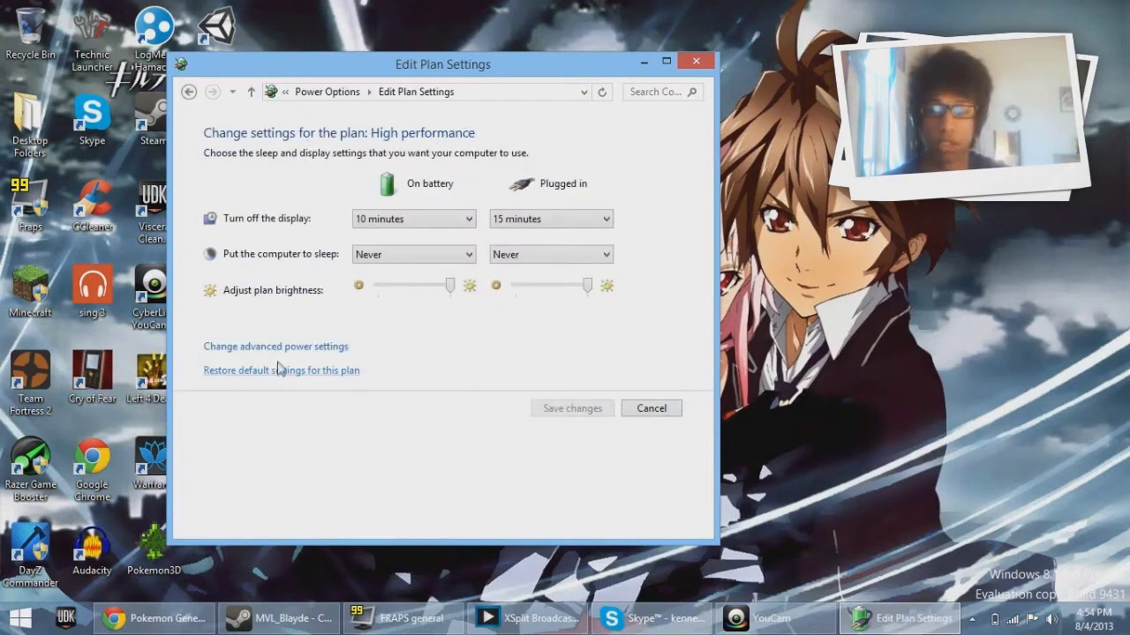
{"action": "left_click", "coordinate": [283, 348]}
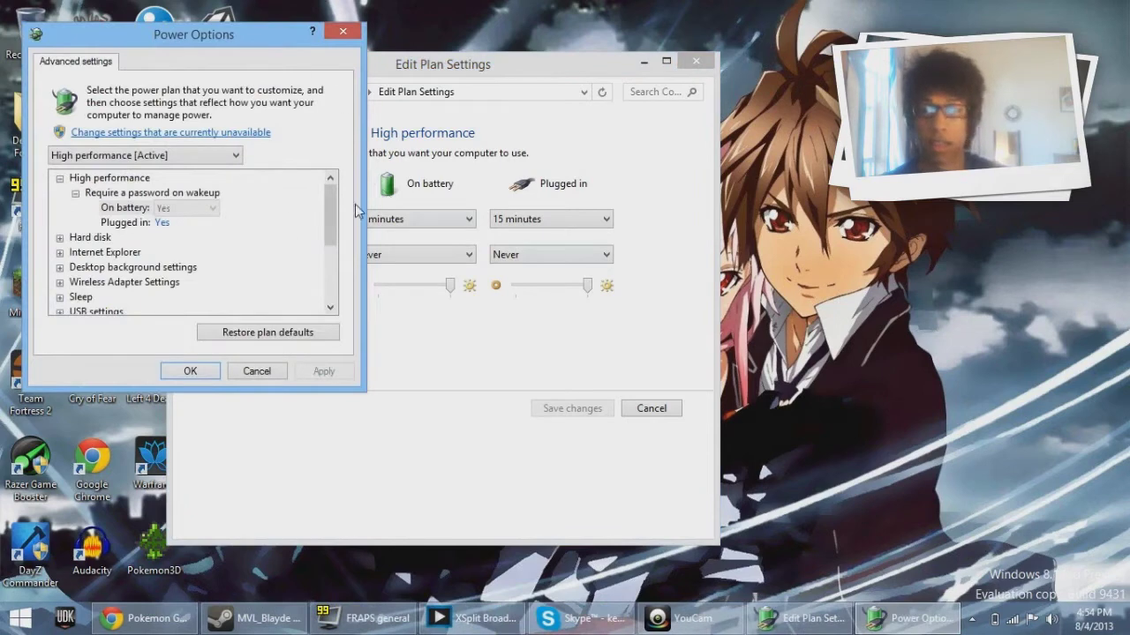
Expand the Intel(R) Graphics Power Plan and check its on-battery and plugged-in settings.
{"action": "left_click_drag", "start_coordinate": [328, 207], "coordinate": [323, 243]}
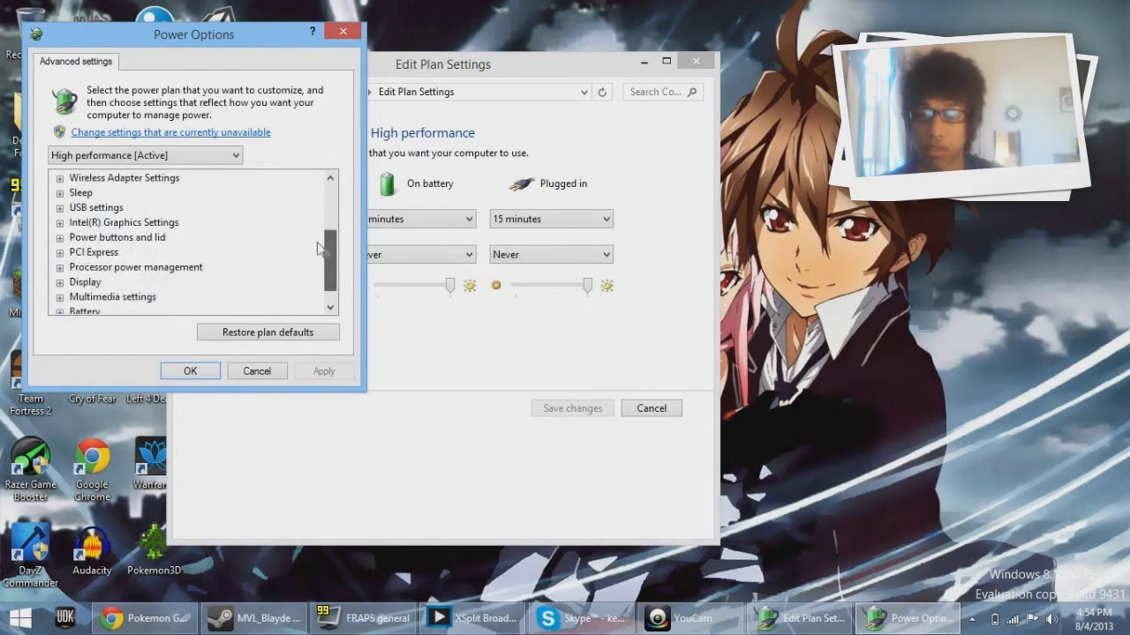
{"action": "double_click", "coordinate": [139, 224]}
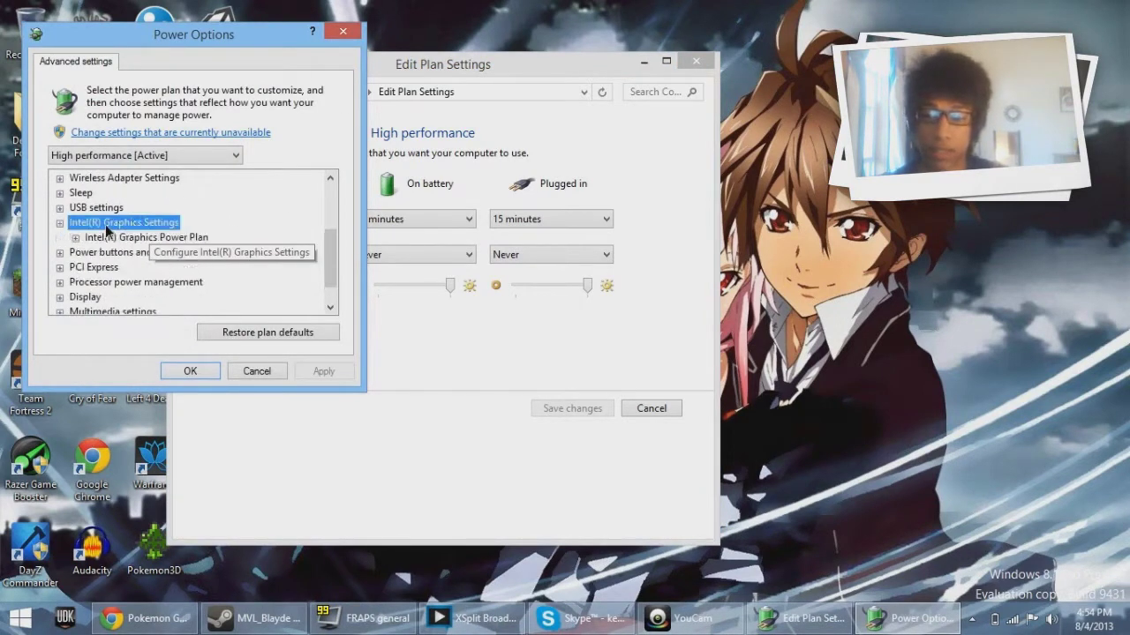
{"action": "double_click", "coordinate": [140, 238]}
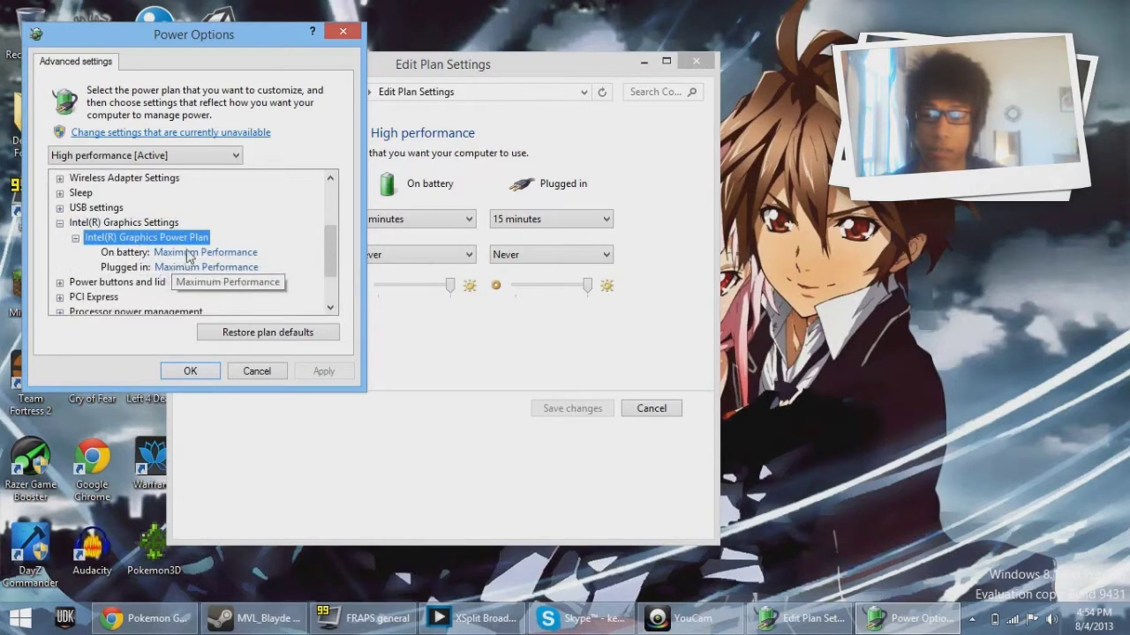
{"action": "left_click_drag", "start_coordinate": [327, 243], "coordinate": [325, 271]}
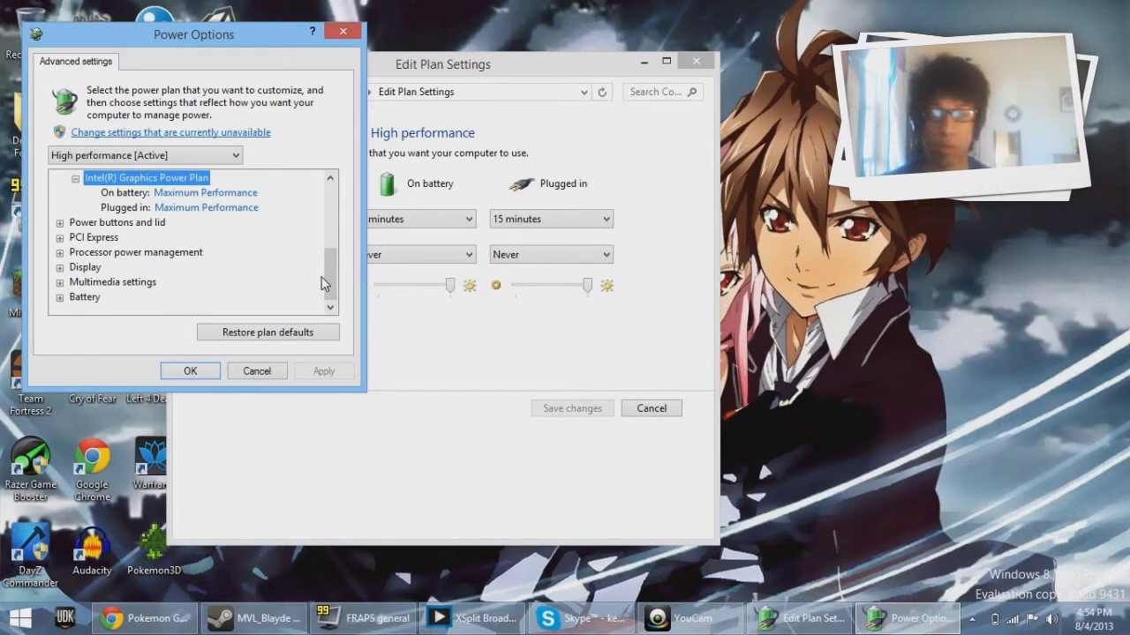
Under Processor power management, set the on-battery minimum processor state to 100%, apply it and close the plan settings.
{"action": "double_click", "coordinate": [183, 252]}
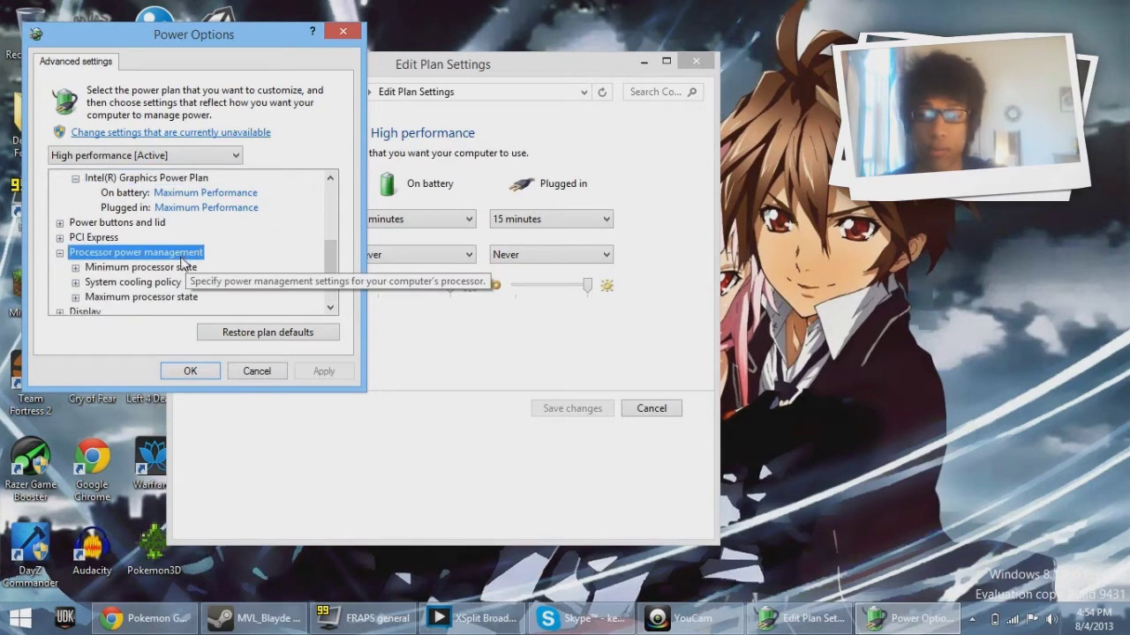
{"action": "double_click", "coordinate": [152, 298]}
{"action": "double_click", "coordinate": [130, 253]}
{"action": "double_click", "coordinate": [148, 239]}
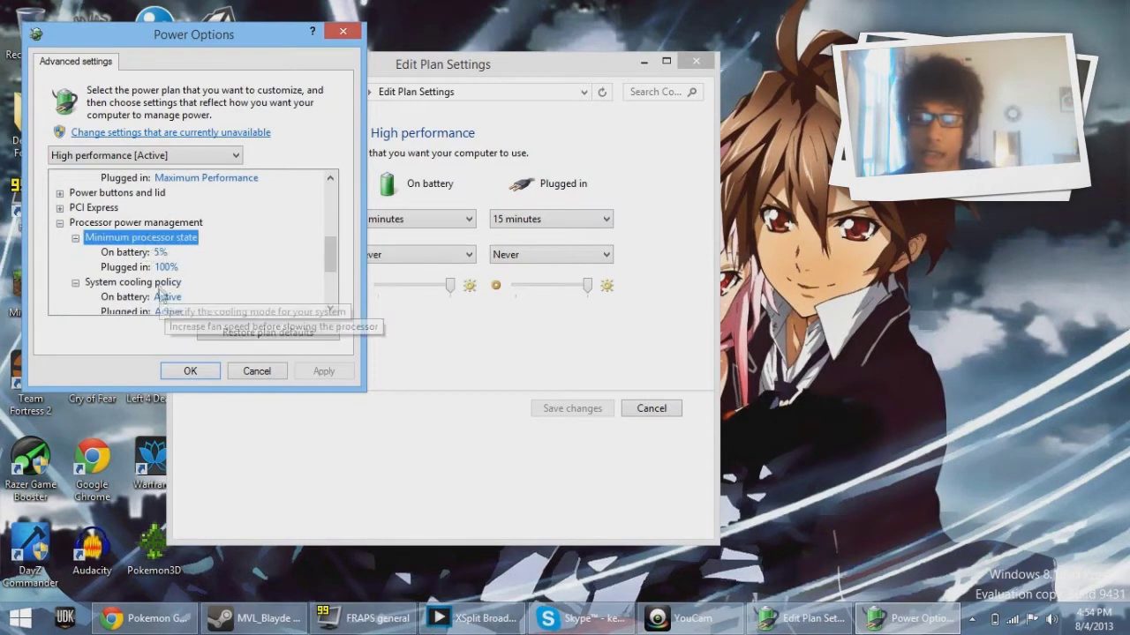
{"action": "left_click", "coordinate": [160, 253]}
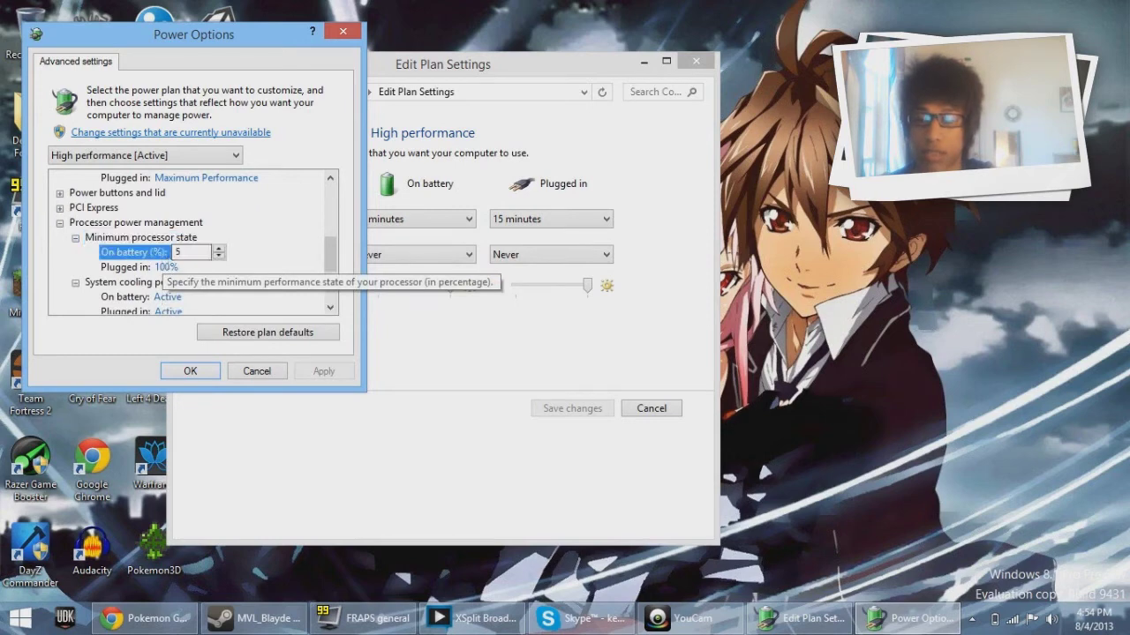
{"action": "type", "text": "1000"}
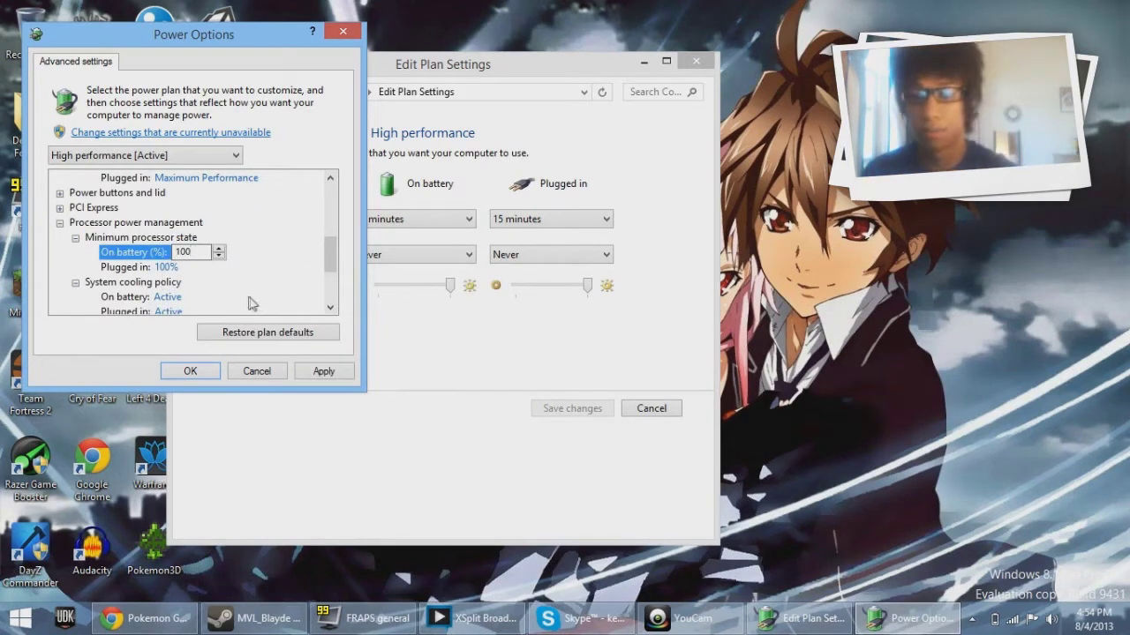
{"action": "left_click", "coordinate": [322, 371]}
{"action": "left_click", "coordinate": [189, 371]}
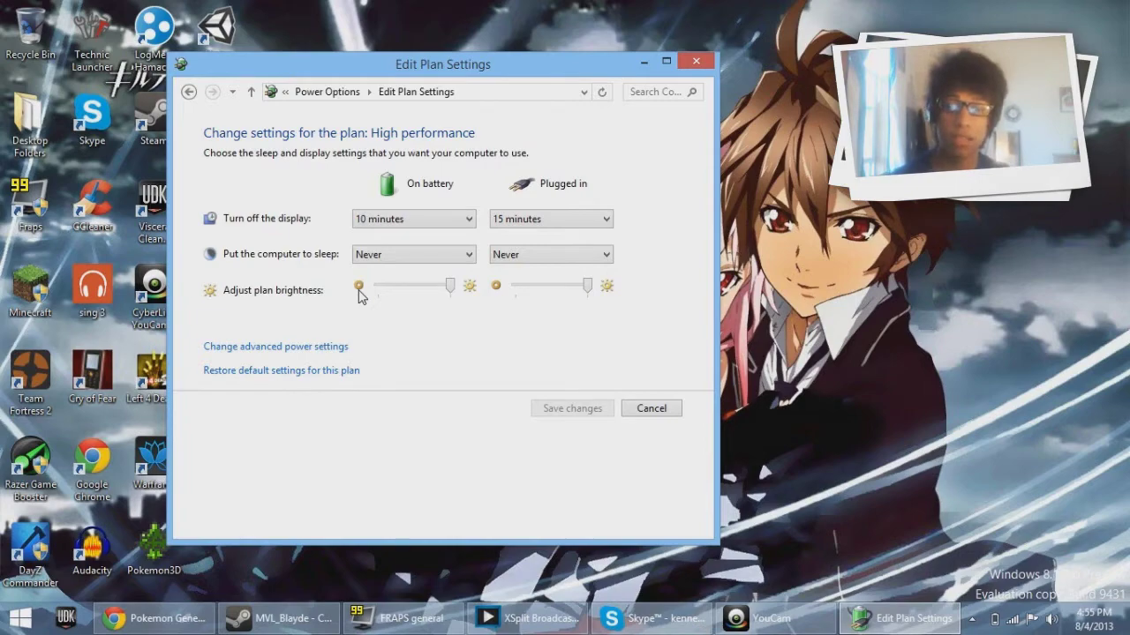
{"action": "left_click", "coordinate": [710, 64]}
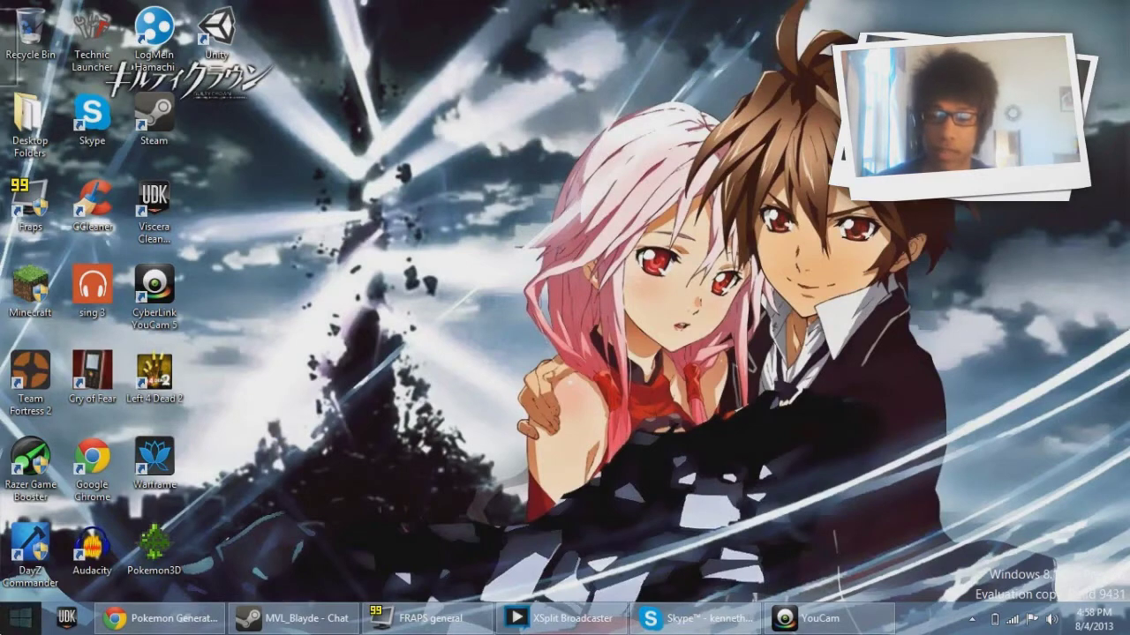
Run msconfig to open System Configuration and dismiss the low-battery notice.
{"action": "right_click", "coordinate": [17, 619]}
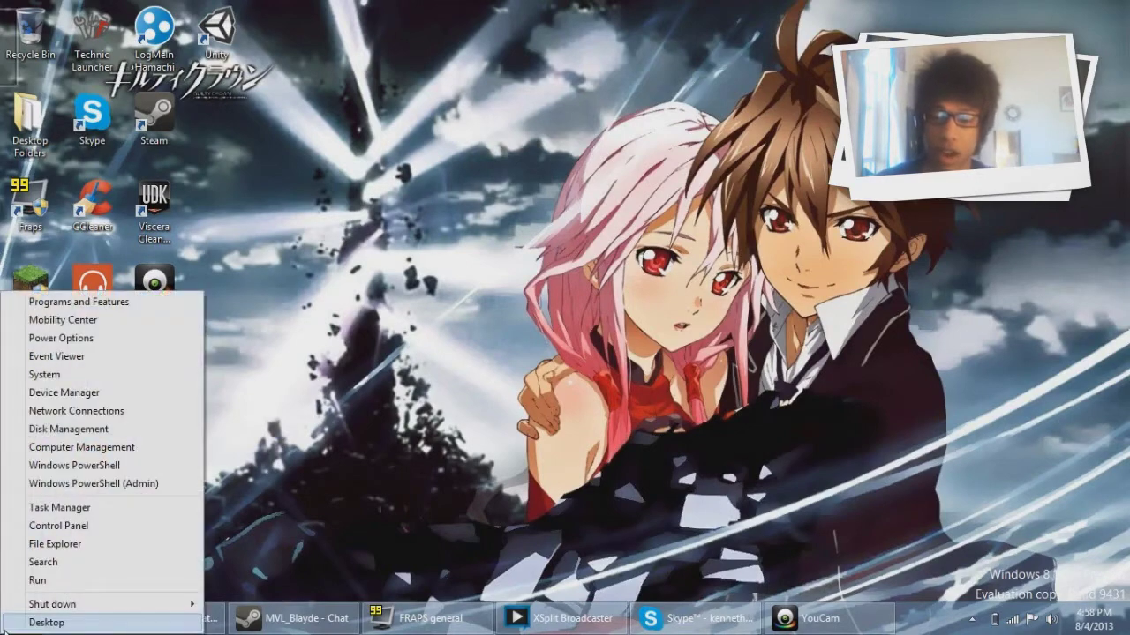
{"action": "left_click", "coordinate": [60, 583]}
{"action": "key", "text": "BackSpace"}
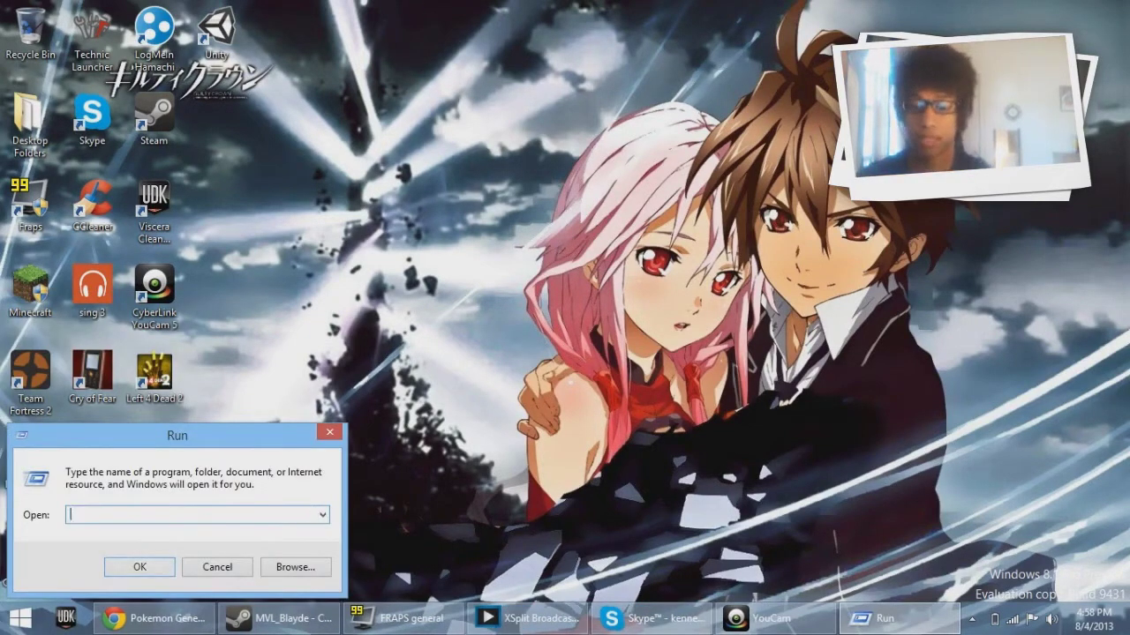
{"action": "type", "text": "msconfig"}
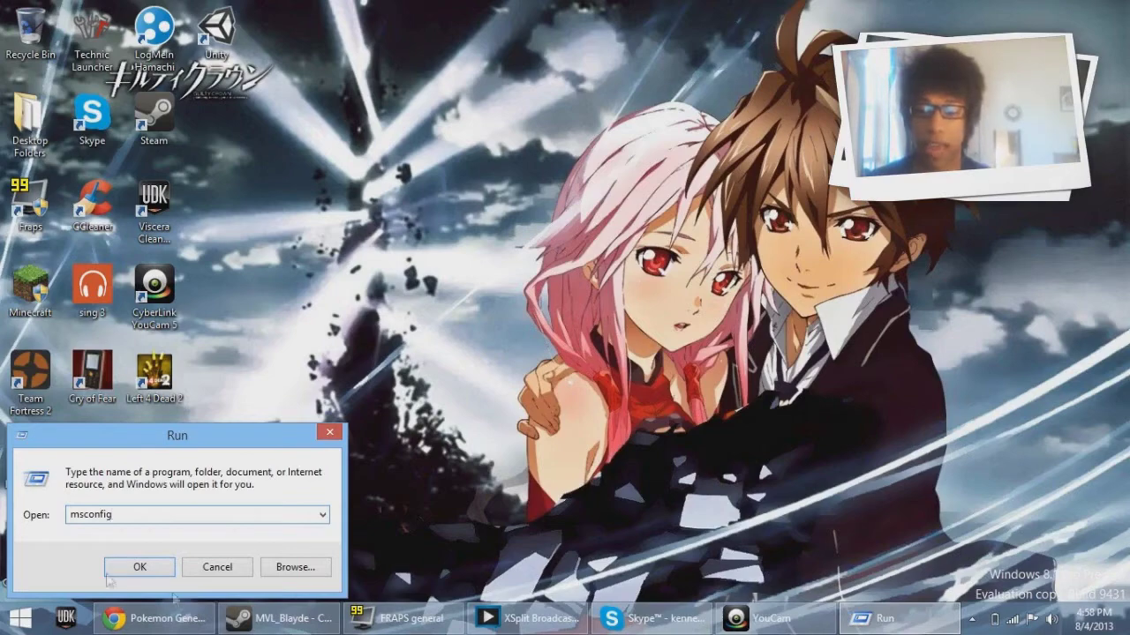
{"action": "left_click", "coordinate": [132, 568]}
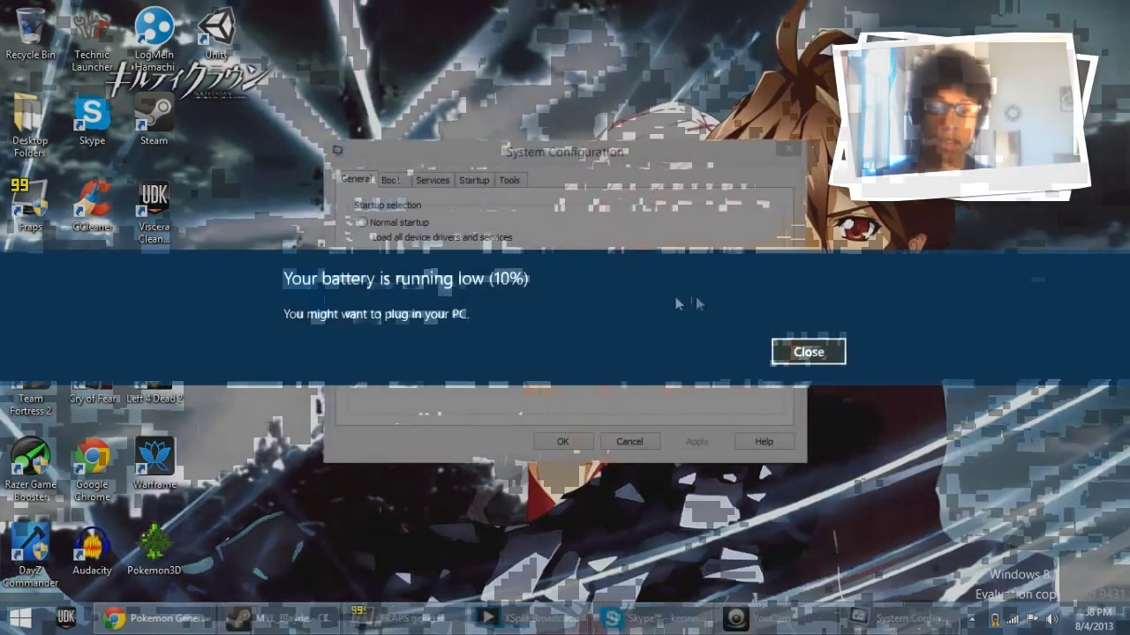
{"action": "left_click", "coordinate": [776, 354]}
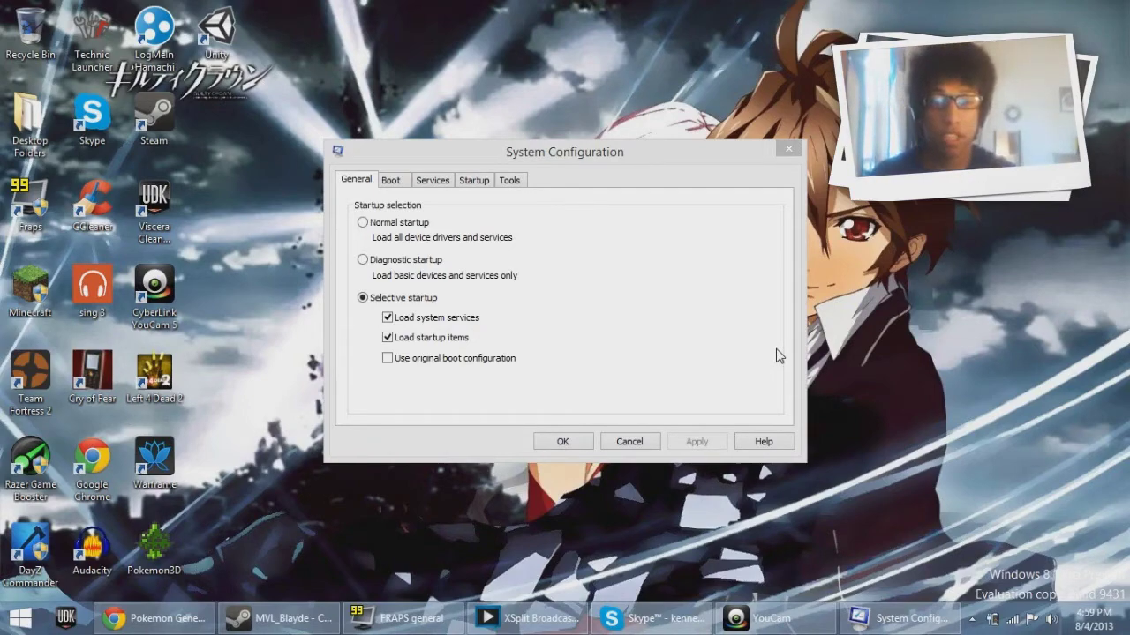
In the advanced boot options, set the number of processors to 4 and close System Configuration without applying.
{"action": "left_click_drag", "start_coordinate": [456, 151], "coordinate": [441, 24]}
{"action": "left_click", "coordinate": [388, 57]}
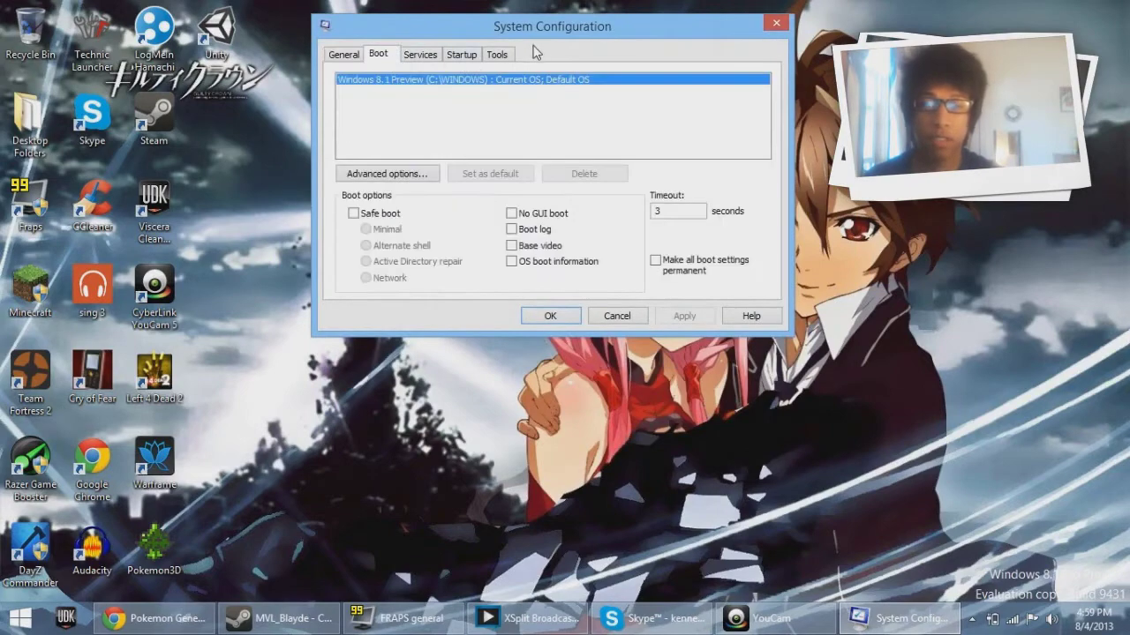
{"action": "left_click_drag", "start_coordinate": [531, 26], "coordinate": [510, 89]}
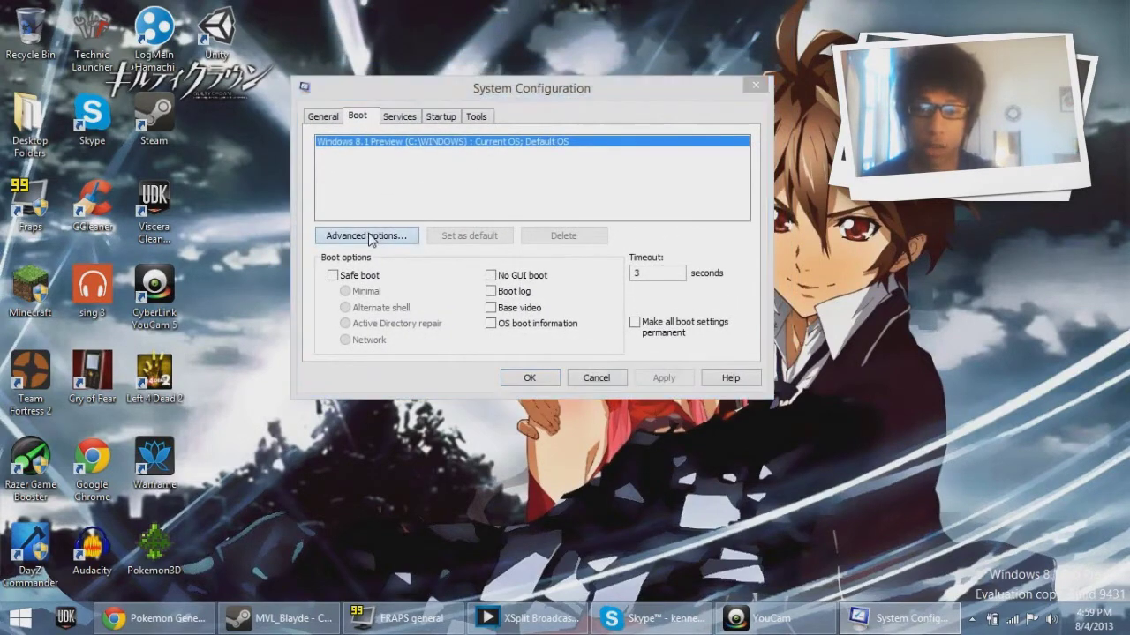
{"action": "left_click", "coordinate": [369, 237]}
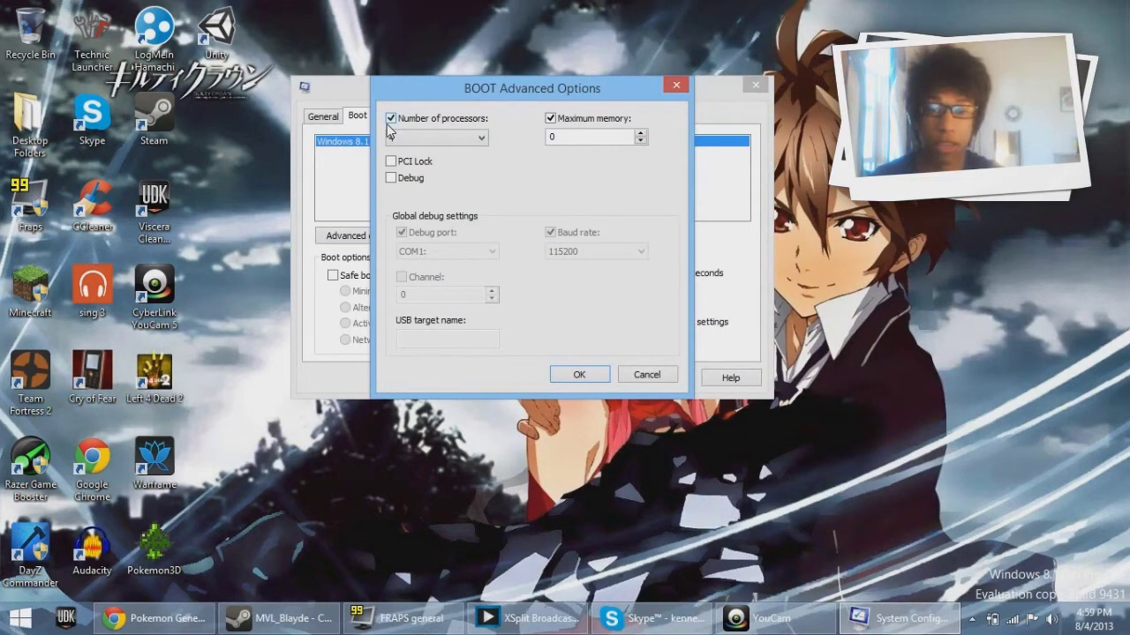
{"action": "left_click", "coordinate": [431, 140]}
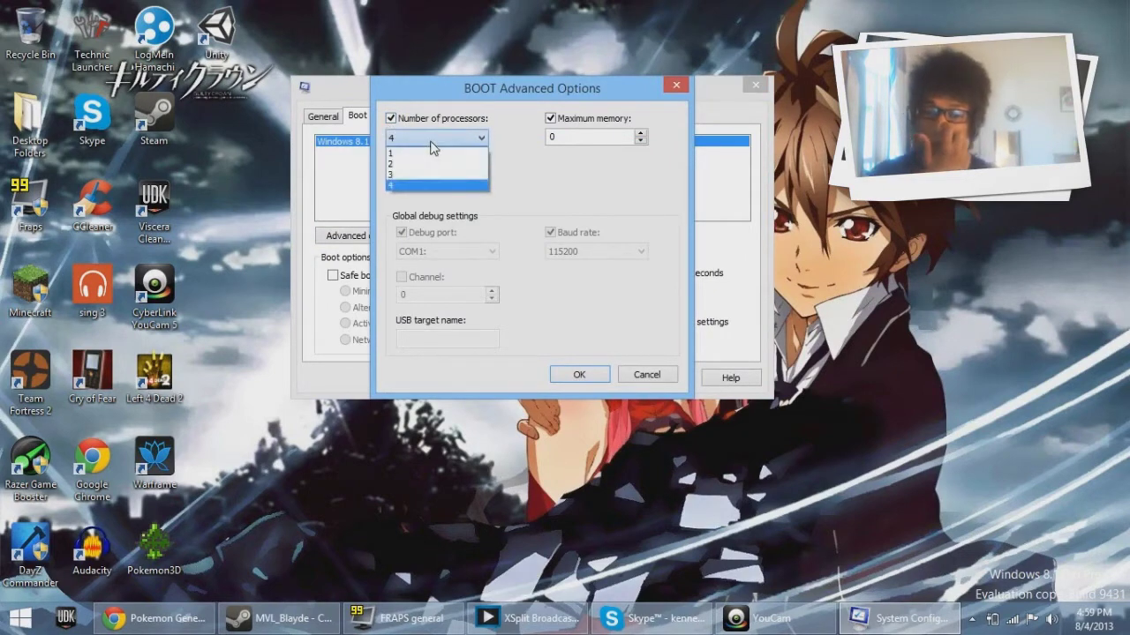
{"action": "left_click", "coordinate": [394, 188]}
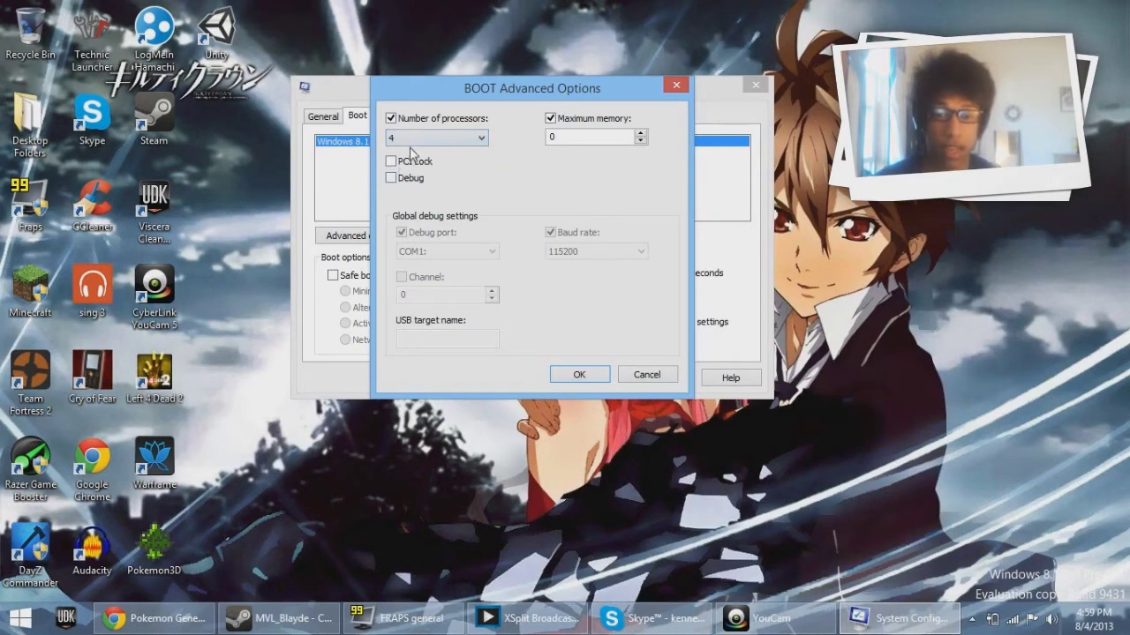
{"action": "left_click", "coordinate": [579, 375]}
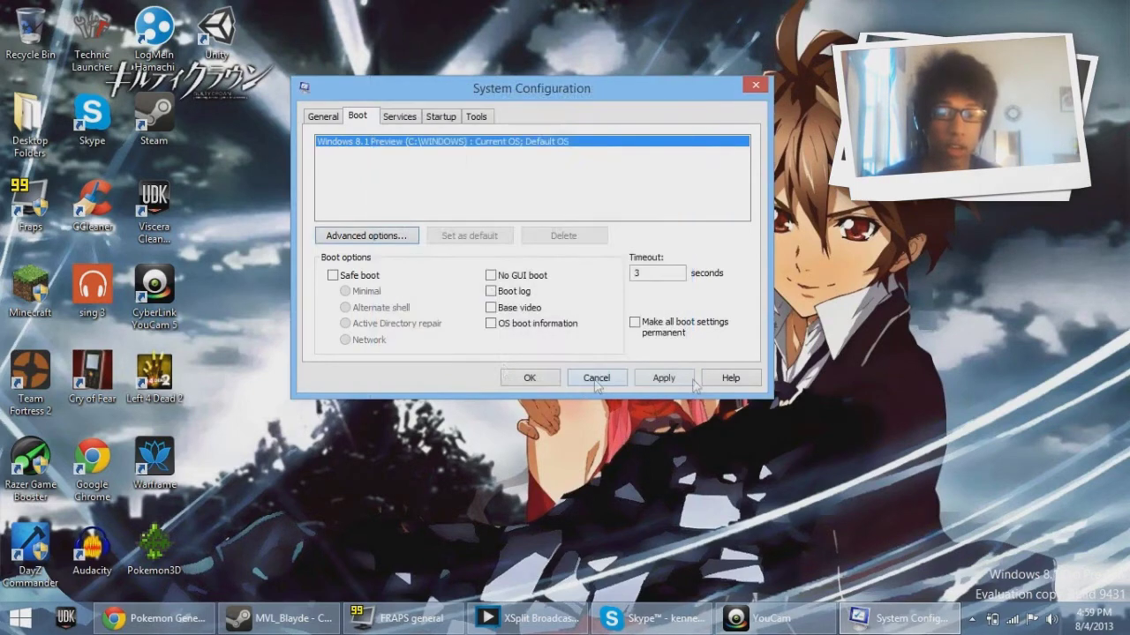
{"action": "left_click", "coordinate": [758, 83]}
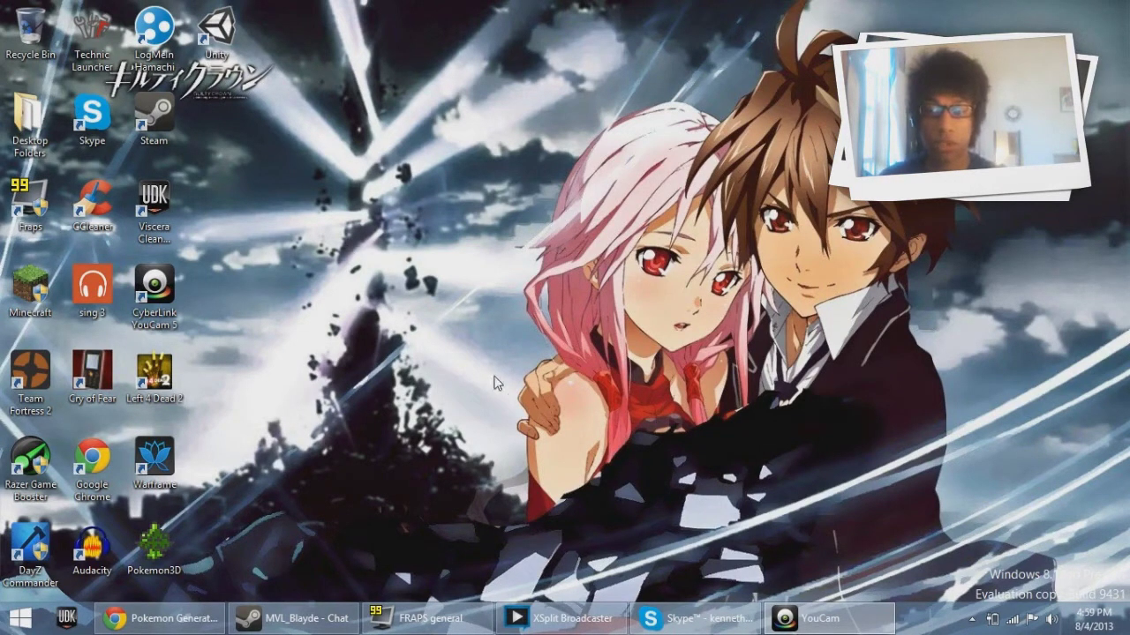
Find This PC among the apps, open its properties and maximize the System window.
{"action": "right_click", "coordinate": [21, 618]}
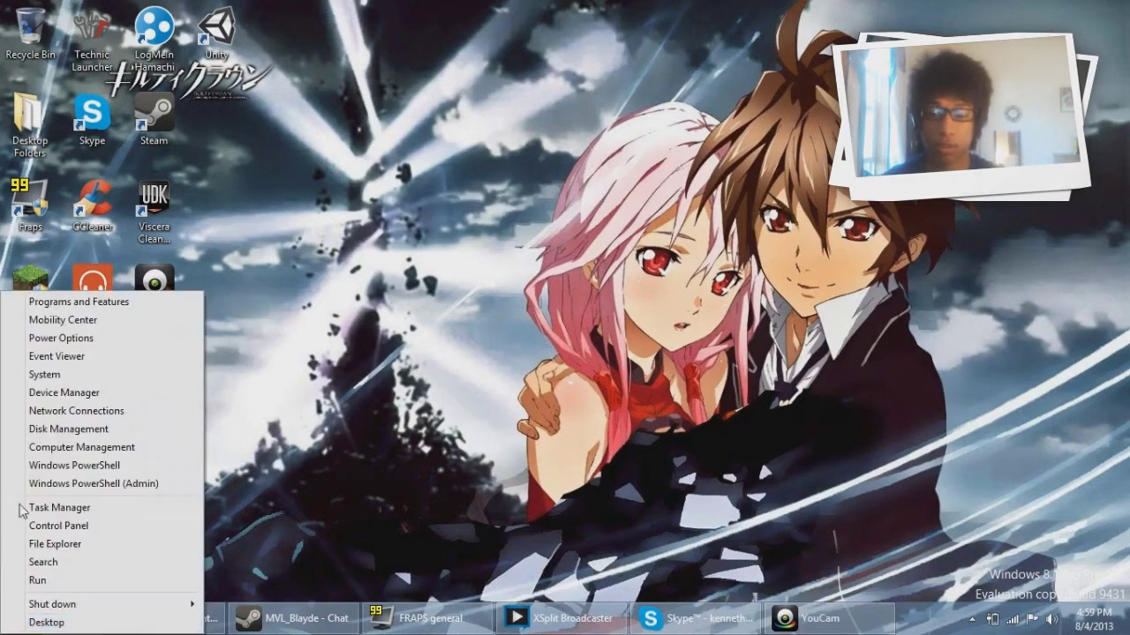
{"action": "left_click", "coordinate": [320, 481]}
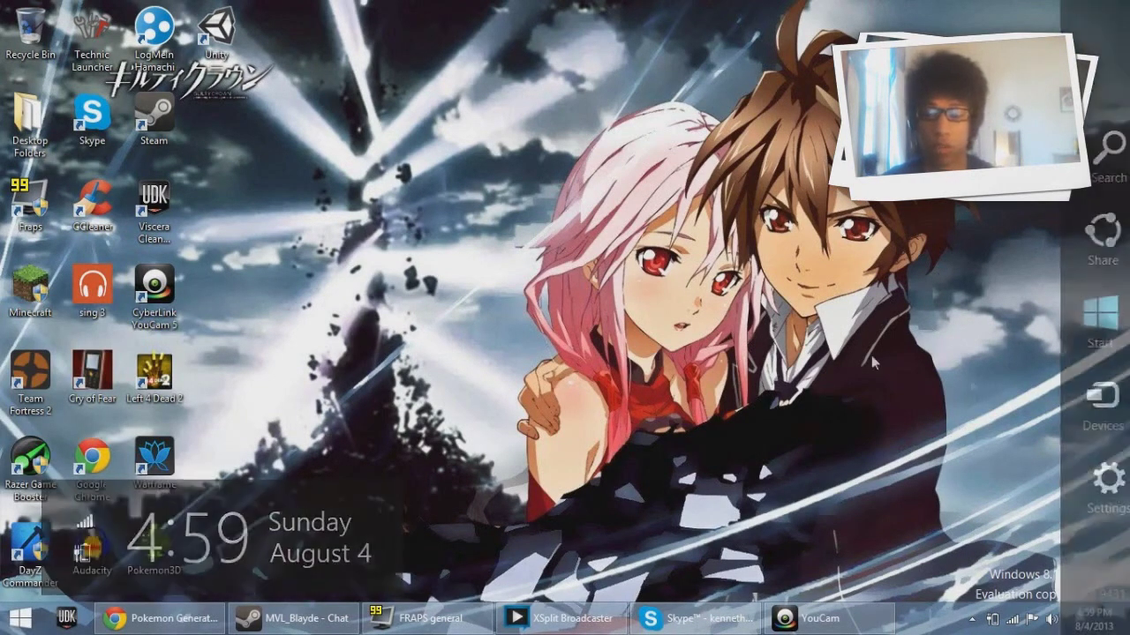
{"action": "left_click", "coordinate": [13, 622]}
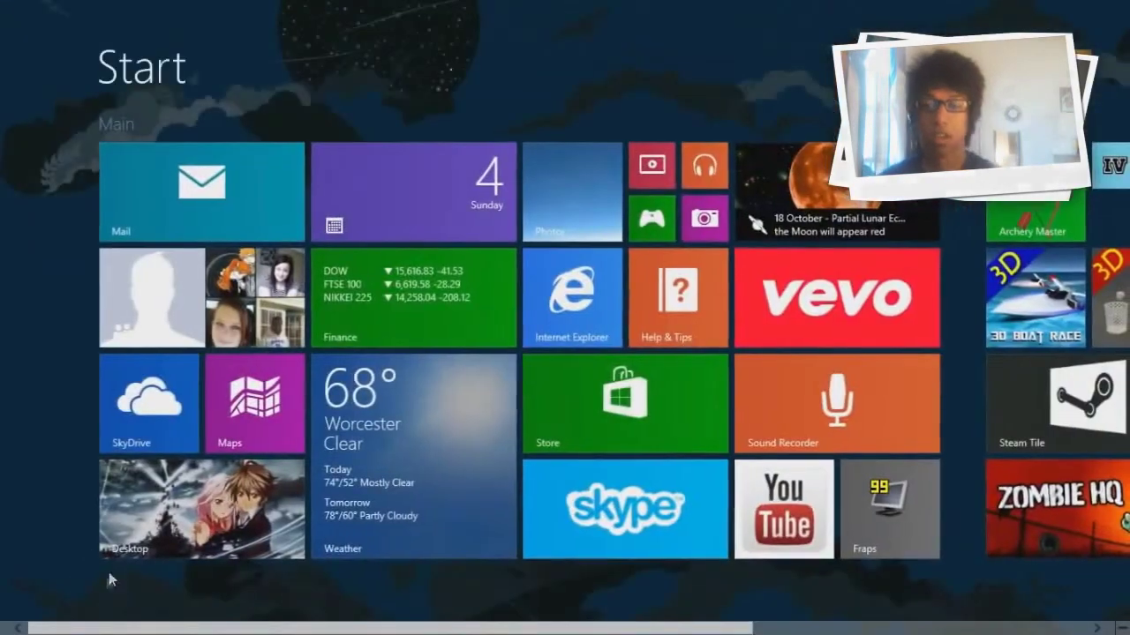
{"action": "left_click", "coordinate": [111, 598]}
{"action": "type", "text": "this pc"}
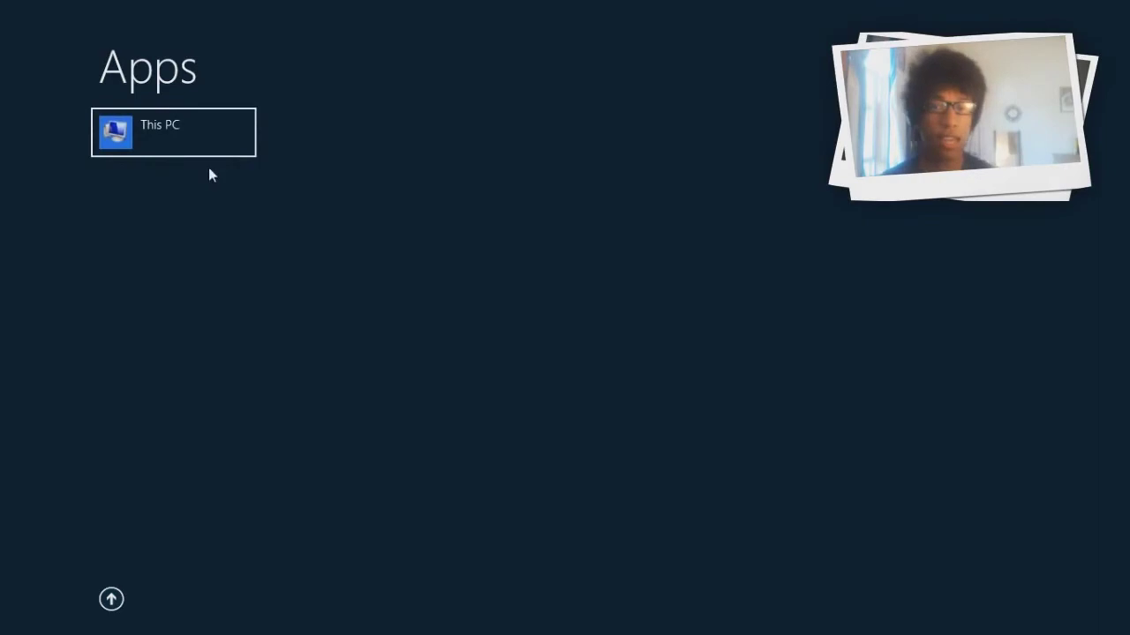
{"action": "right_click", "coordinate": [168, 133]}
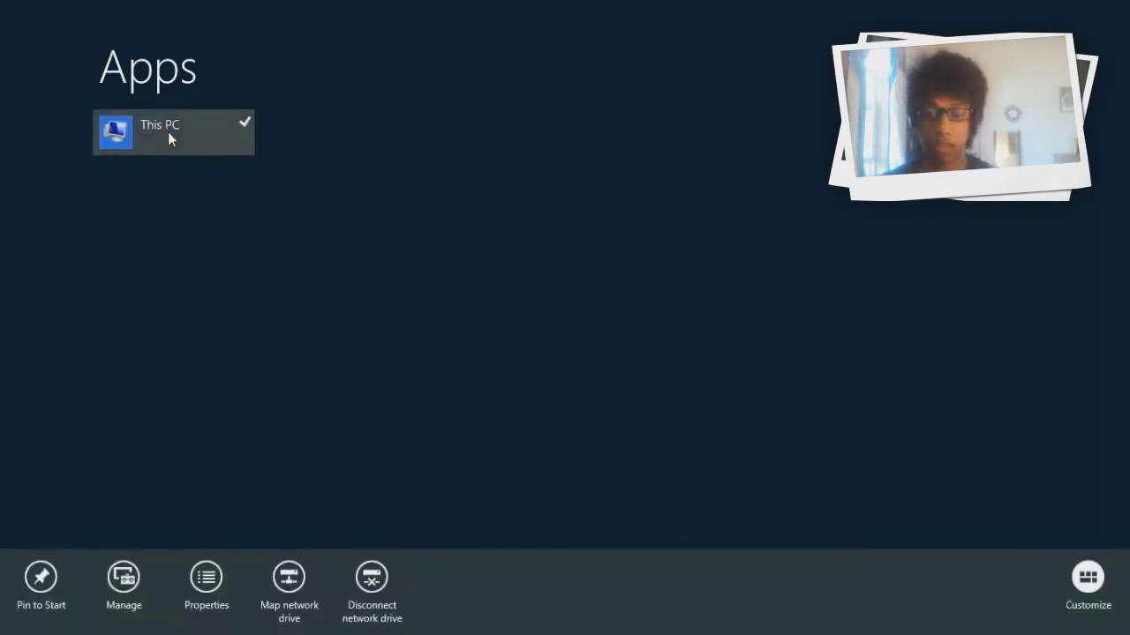
{"action": "left_click", "coordinate": [206, 574]}
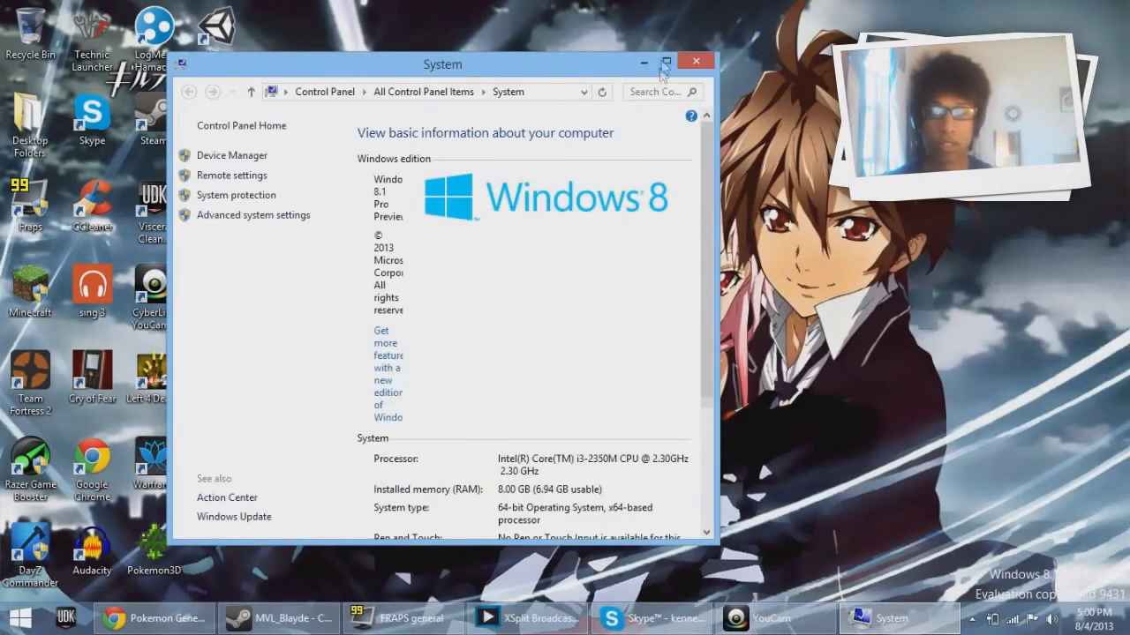
{"action": "double_click", "coordinate": [665, 54]}
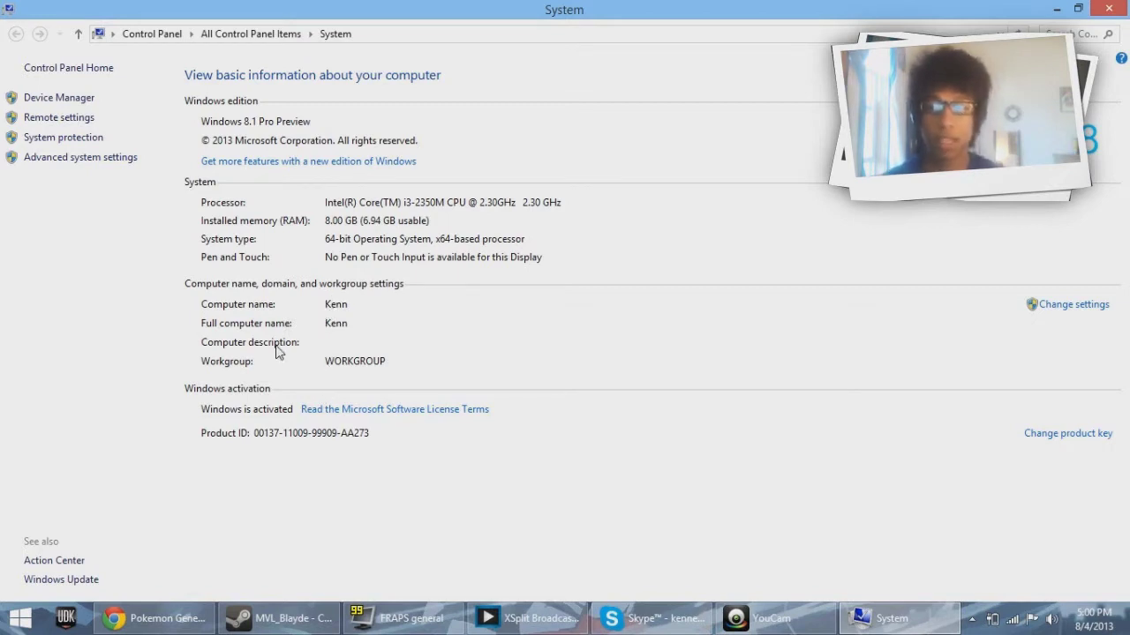
Open the virtual memory settings from the advanced performance options in the advanced system settings.
{"action": "left_click", "coordinate": [105, 161]}
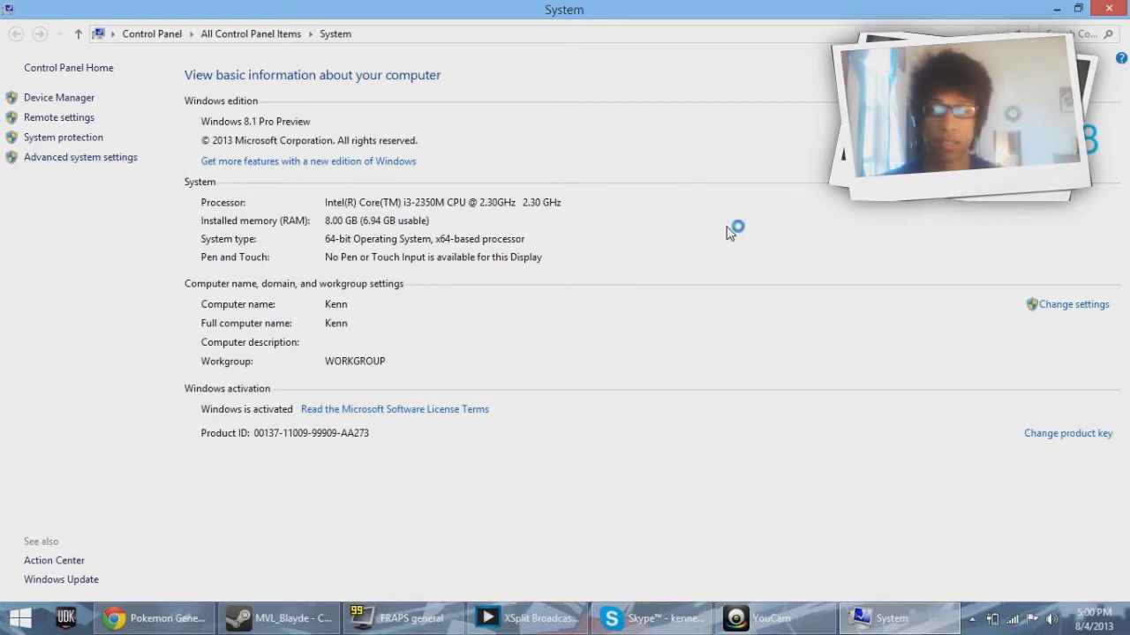
{"action": "left_click", "coordinate": [390, 247]}
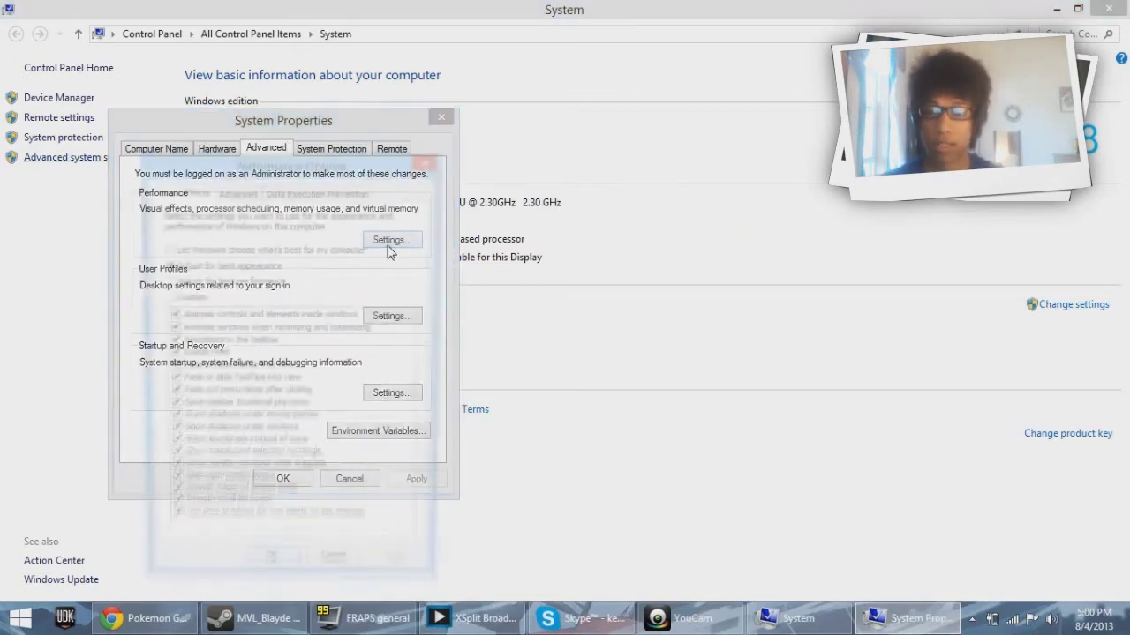
{"action": "left_click", "coordinate": [250, 198]}
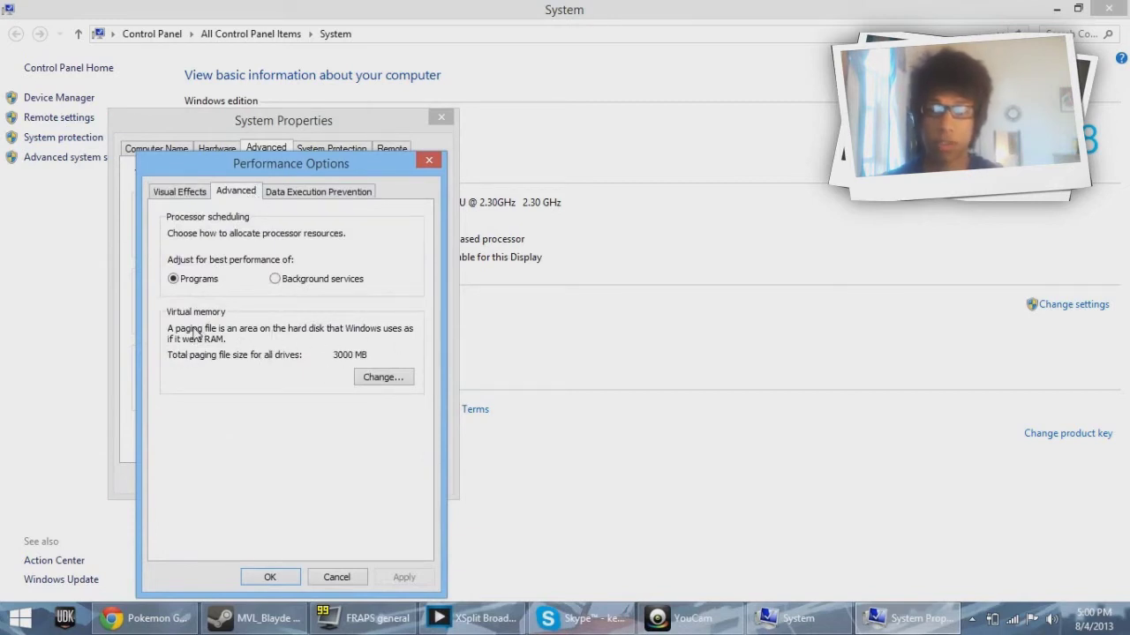
{"action": "left_click", "coordinate": [365, 376]}
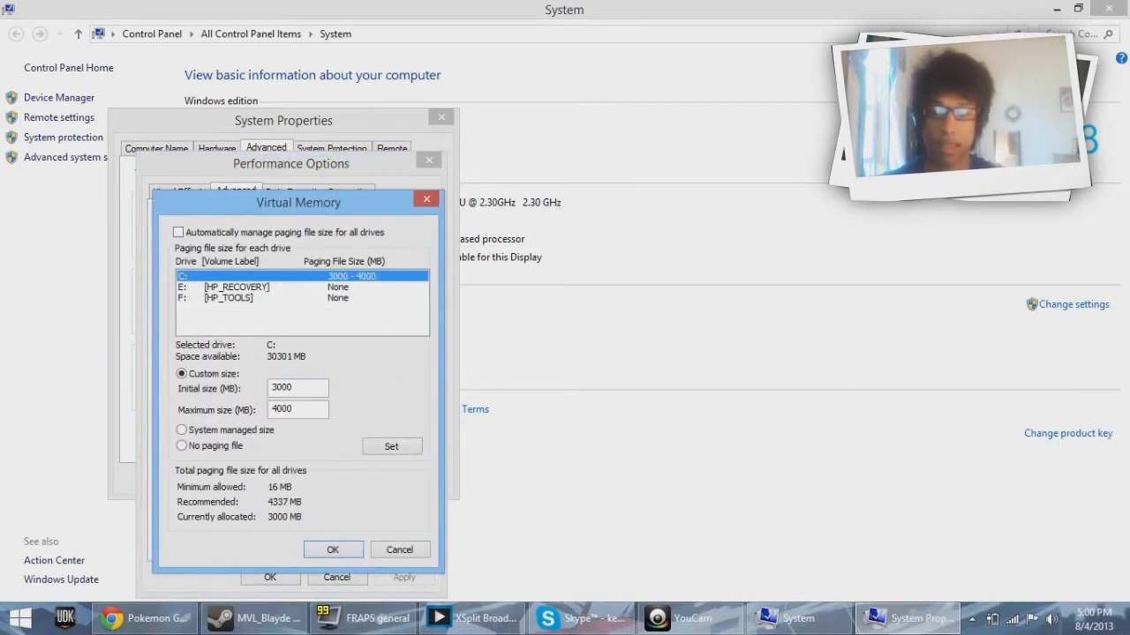
Set drive C's custom paging file to an initial size of 7000 MB and a maximum of 8000 MB, and confirm.
{"action": "double_click", "coordinate": [290, 388]}
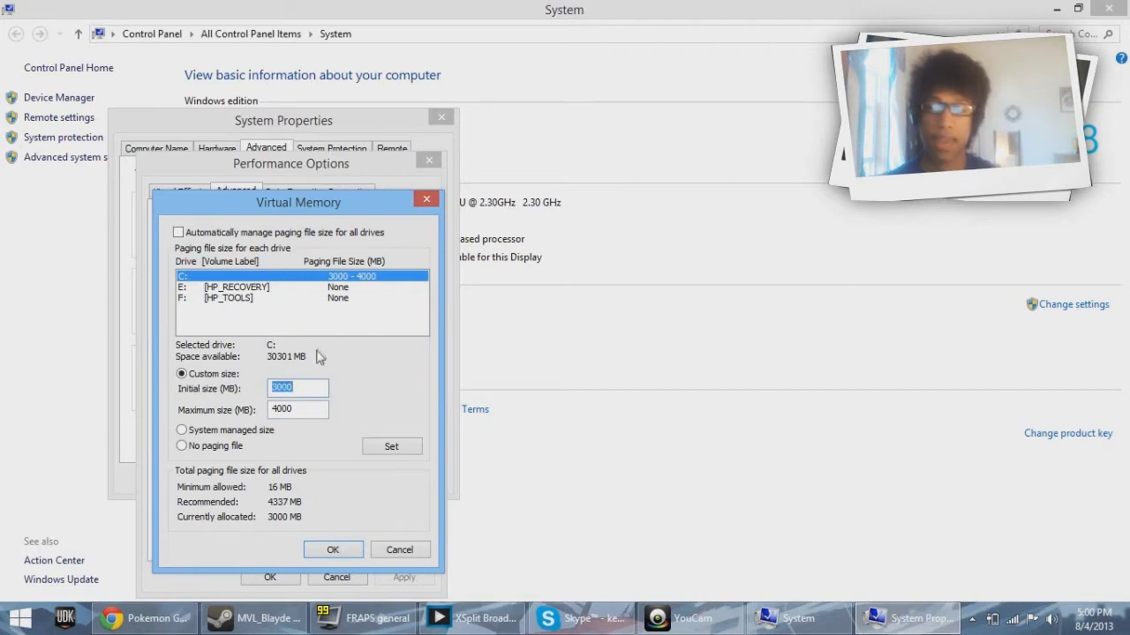
{"action": "type", "text": "7000"}
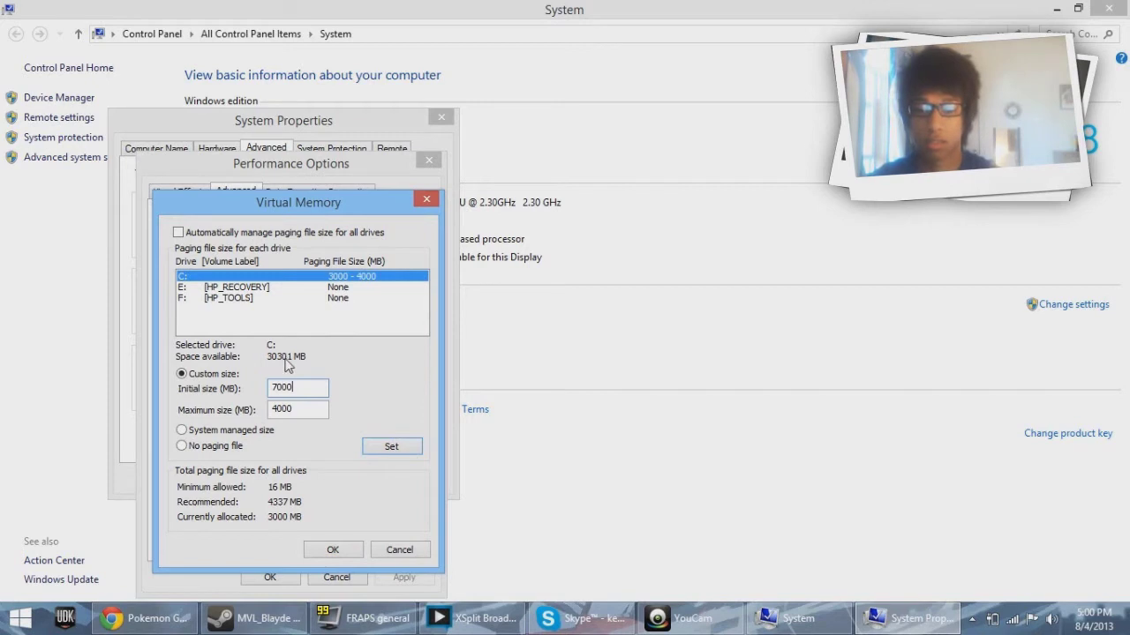
{"action": "double_click", "coordinate": [291, 408]}
{"action": "key", "text": "BackSpace"}
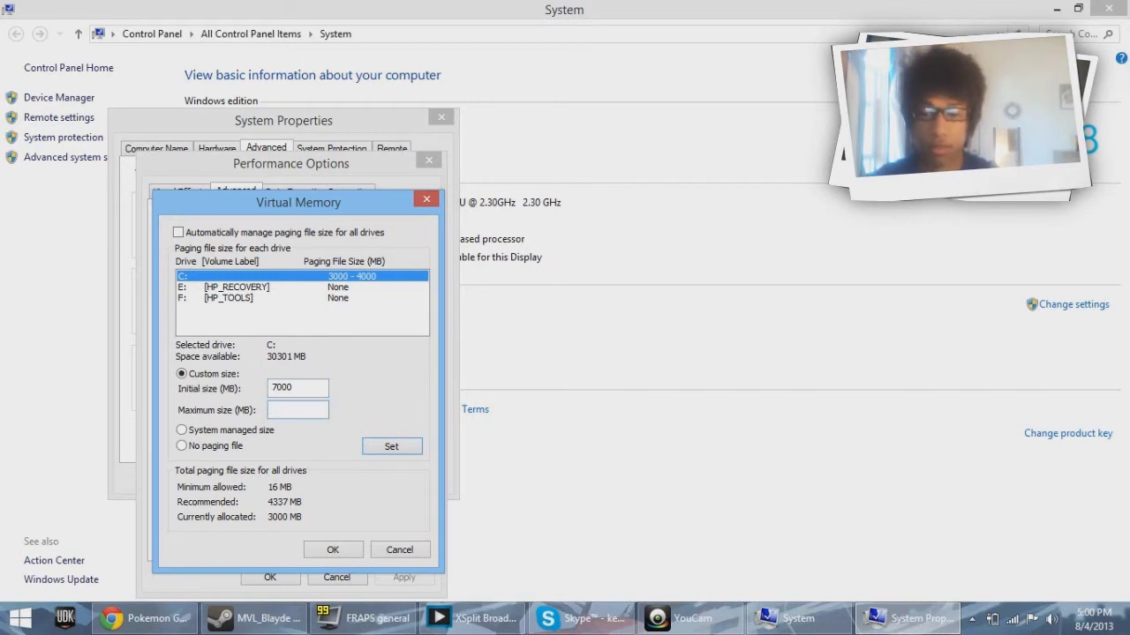
{"action": "type", "text": "8000"}
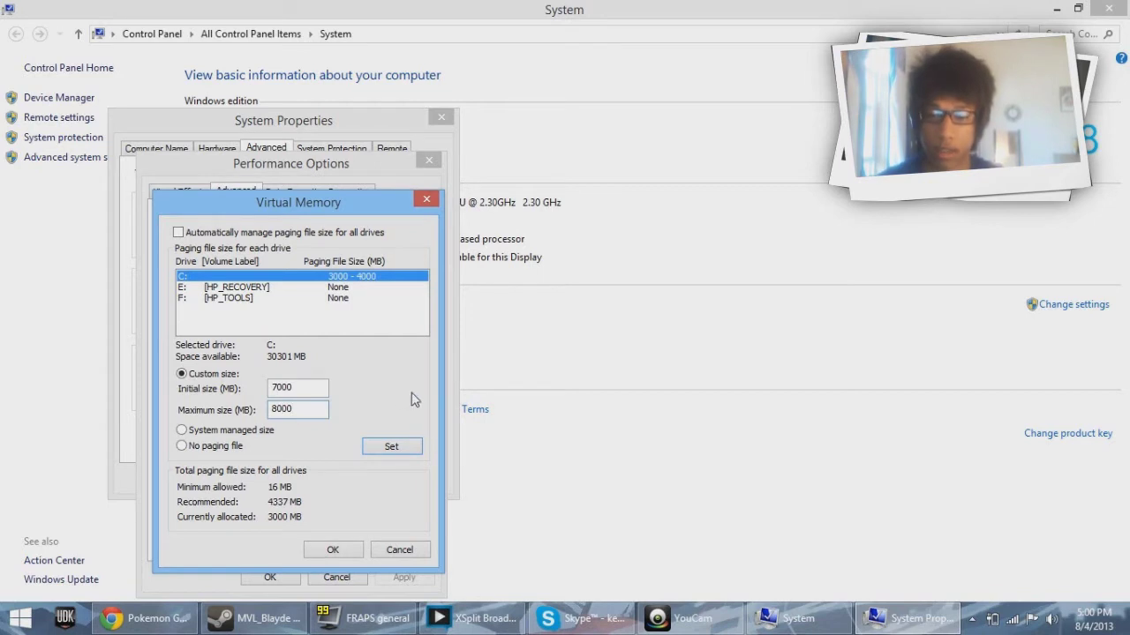
{"action": "left_click", "coordinate": [391, 446]}
{"action": "left_click", "coordinate": [331, 552]}
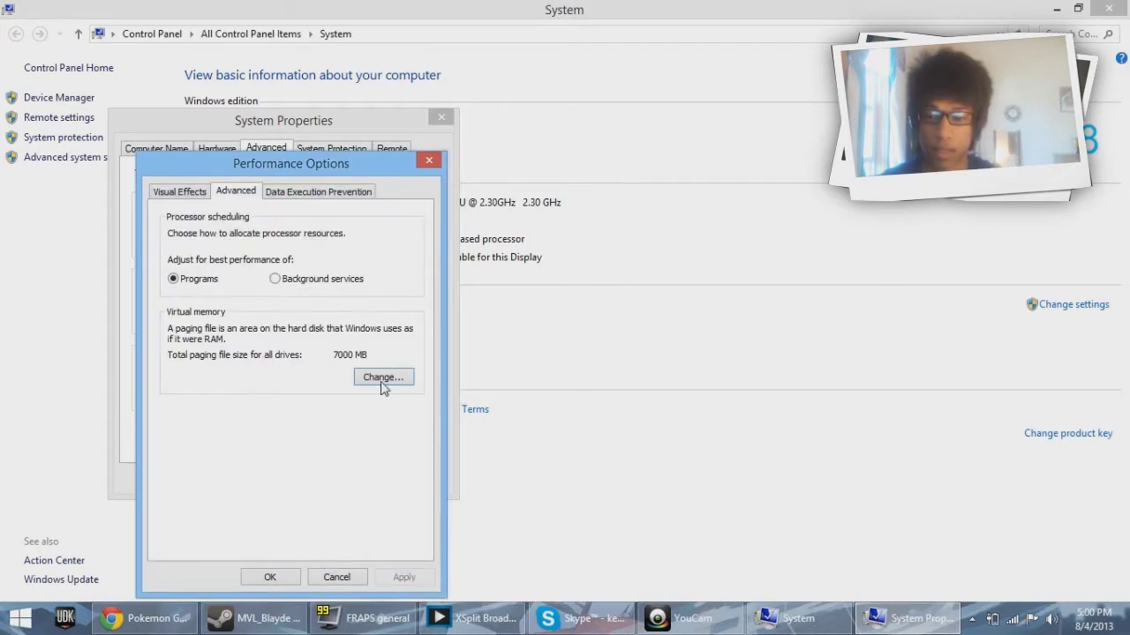
Accept and close Performance Options and System Properties, and minimize the System window.
{"action": "left_click", "coordinate": [296, 576]}
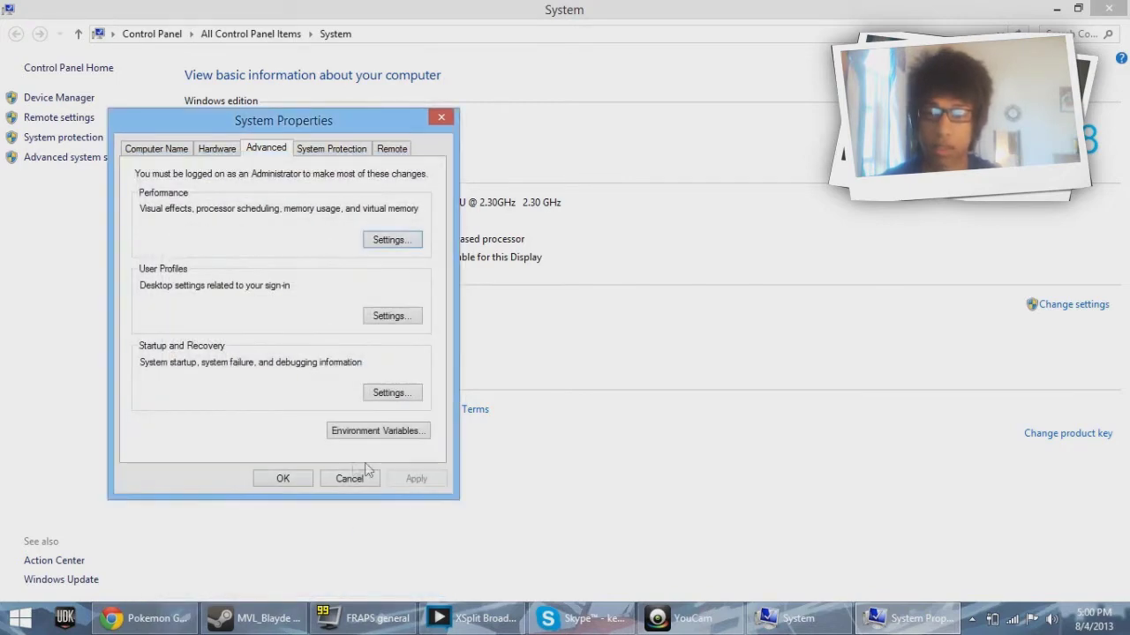
{"action": "left_click", "coordinate": [280, 478]}
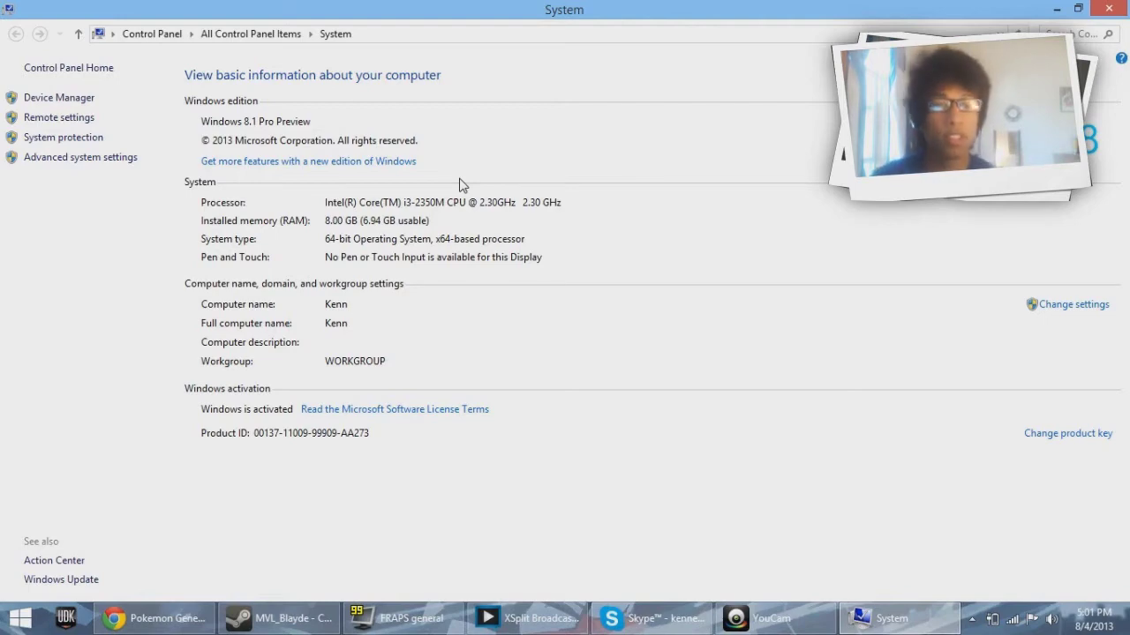
{"action": "left_click", "coordinate": [1057, 8]}
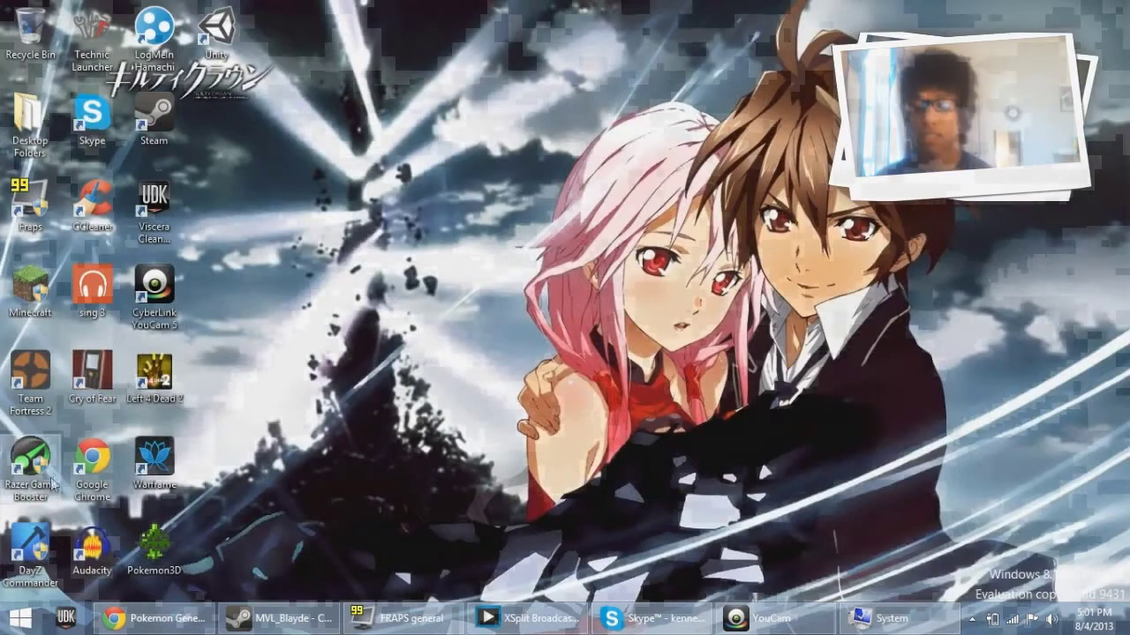
Run msconfig and open the advanced boot options for the Windows 8.1 Preview entry.
{"action": "key", "text": "super+r"}
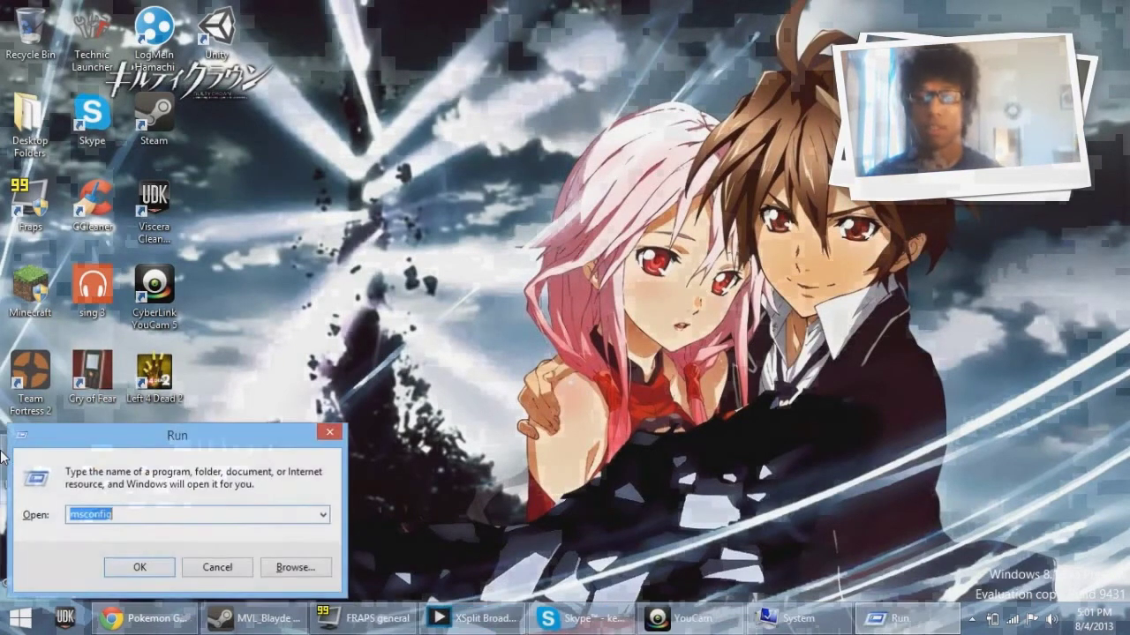
{"action": "key", "text": "Return"}
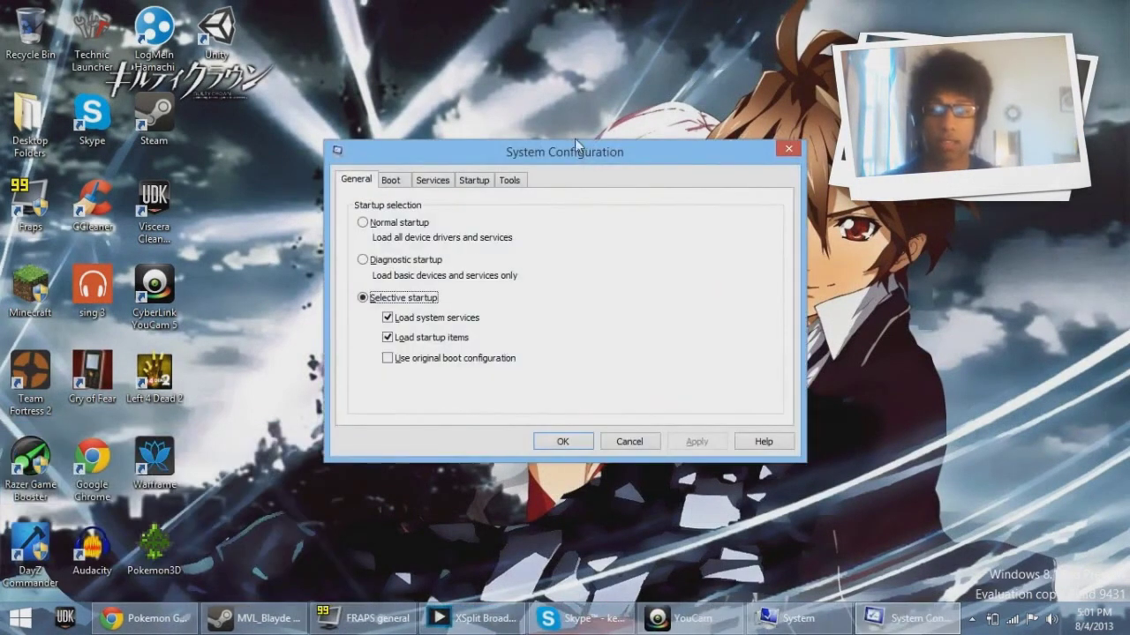
{"action": "left_click", "coordinate": [390, 180]}
{"action": "left_click", "coordinate": [430, 300]}
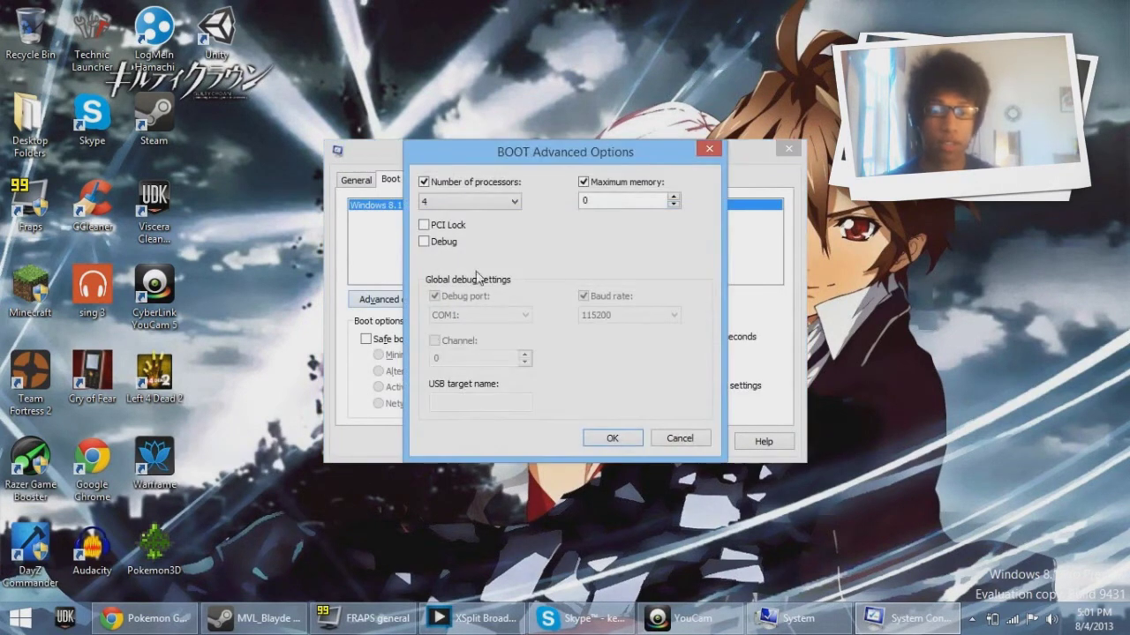
Raise the maximum memory in the advanced boot options to 8192 and confirm.
{"action": "left_click", "coordinate": [673, 199]}
{"action": "left_click", "coordinate": [673, 200]}
{"action": "left_click", "coordinate": [673, 200]}
{"action": "left_click", "coordinate": [673, 199]}
{"action": "left_click", "coordinate": [674, 199]}
{"action": "left_click_drag", "start_coordinate": [673, 199], "coordinate": [674, 200]}
{"action": "left_click", "coordinate": [673, 200]}
{"action": "left_click", "coordinate": [673, 200]}
{"action": "left_click", "coordinate": [673, 199]}
{"action": "left_click_drag", "start_coordinate": [673, 199], "coordinate": [673, 200]}
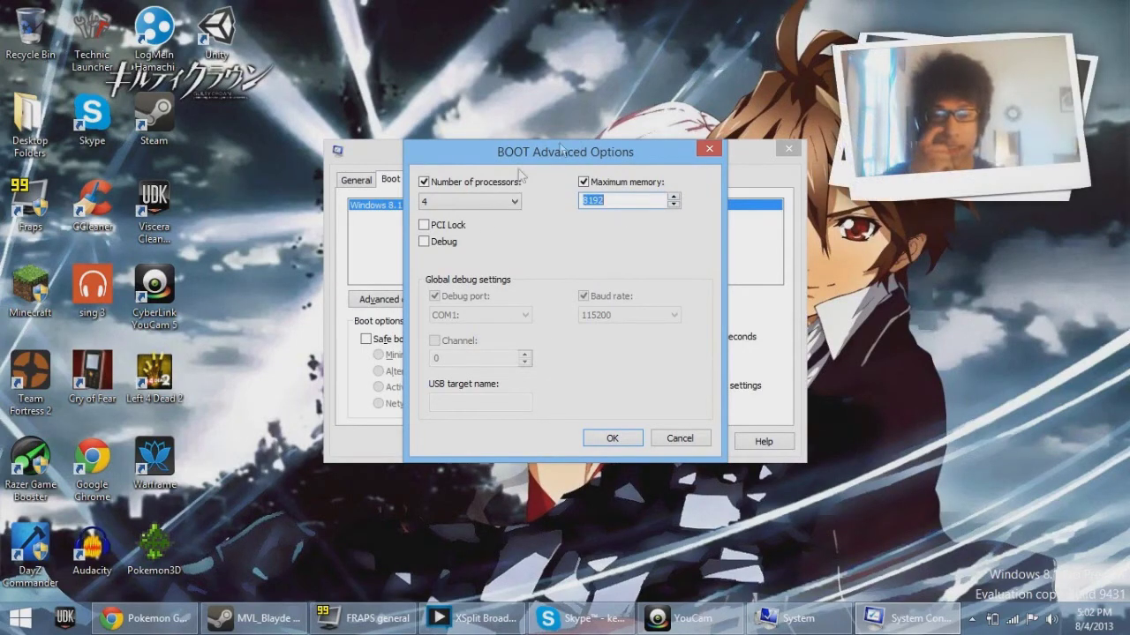
{"action": "left_click", "coordinate": [607, 436]}
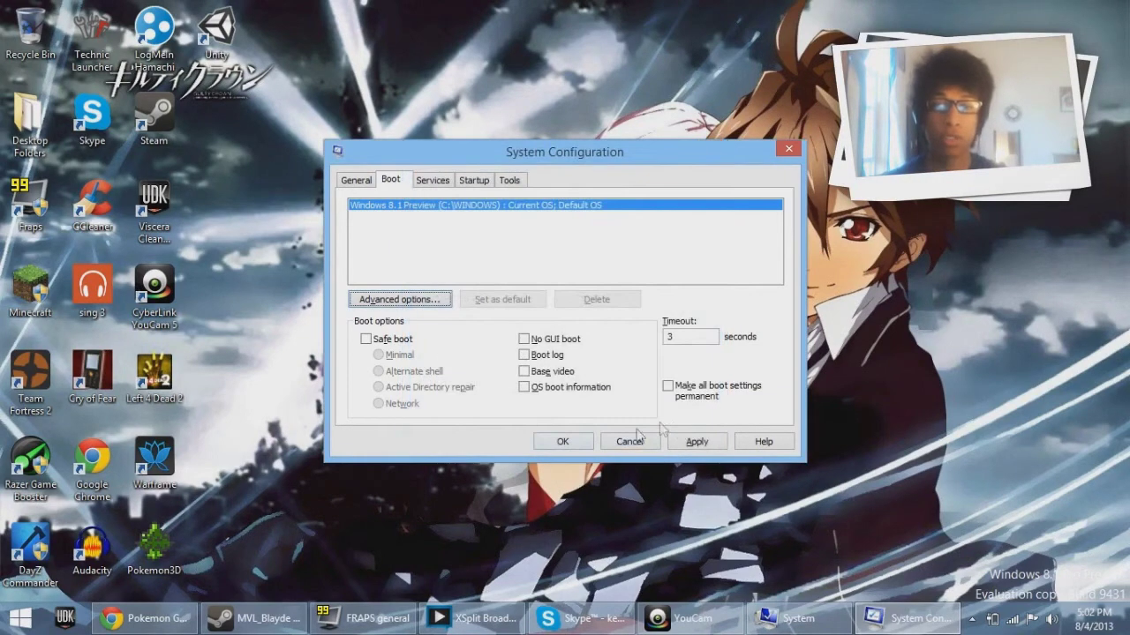
Save the System Configuration changes, exit without restarting, and close the System window.
{"action": "left_click", "coordinate": [564, 443]}
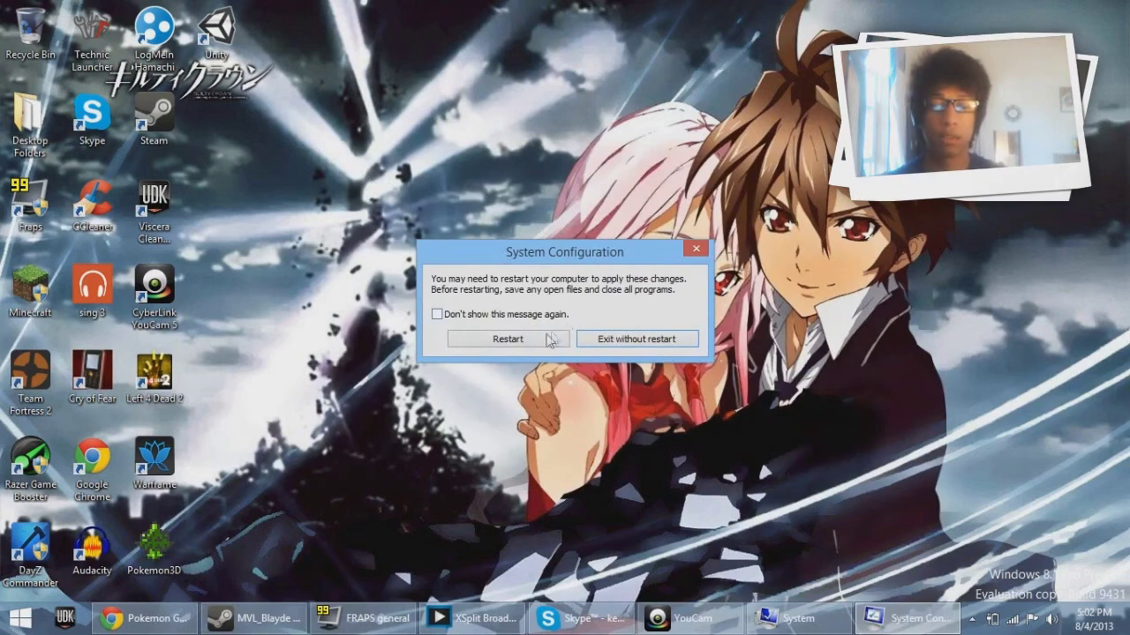
{"action": "left_click", "coordinate": [616, 339]}
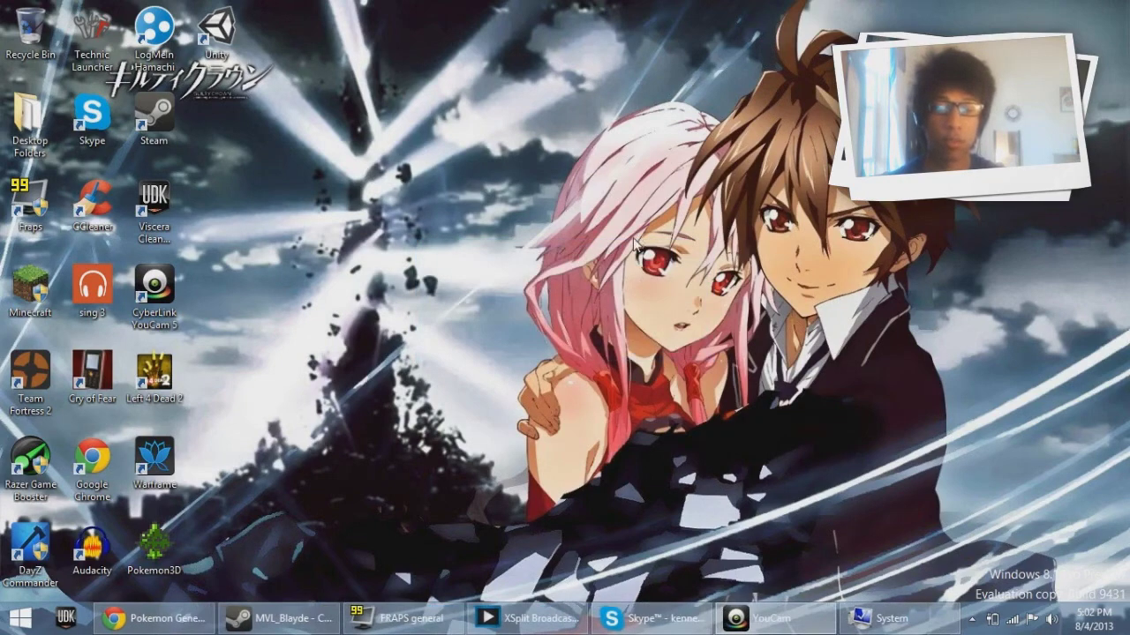
{"action": "left_click", "coordinate": [894, 618]}
{"action": "left_click", "coordinate": [1110, 8]}
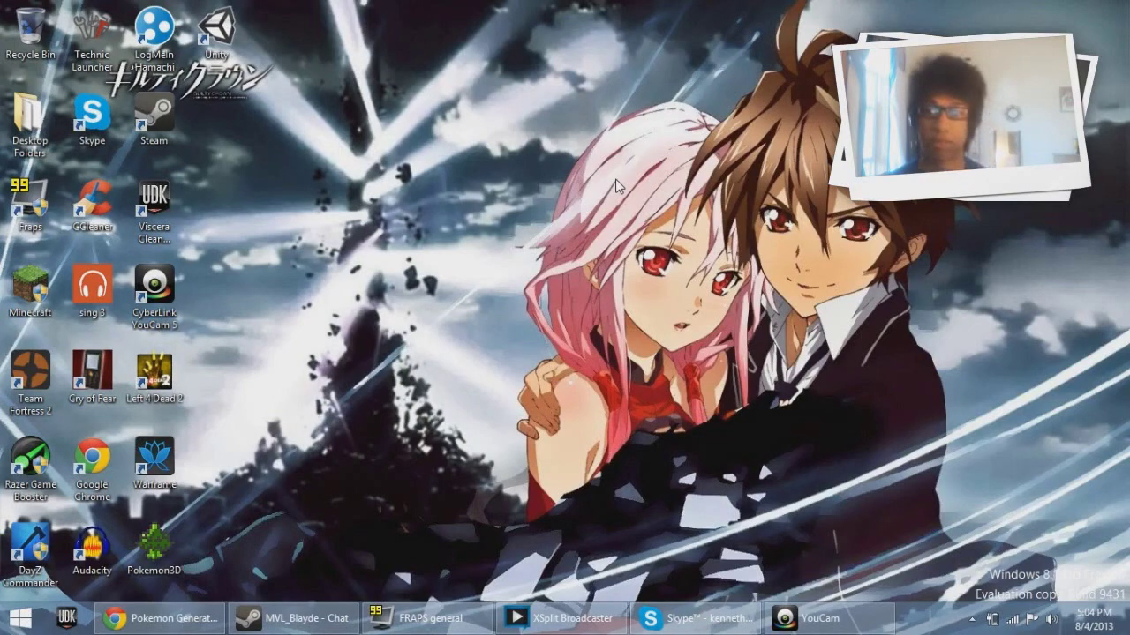
{"action": "left_click", "coordinate": [564, 618]}
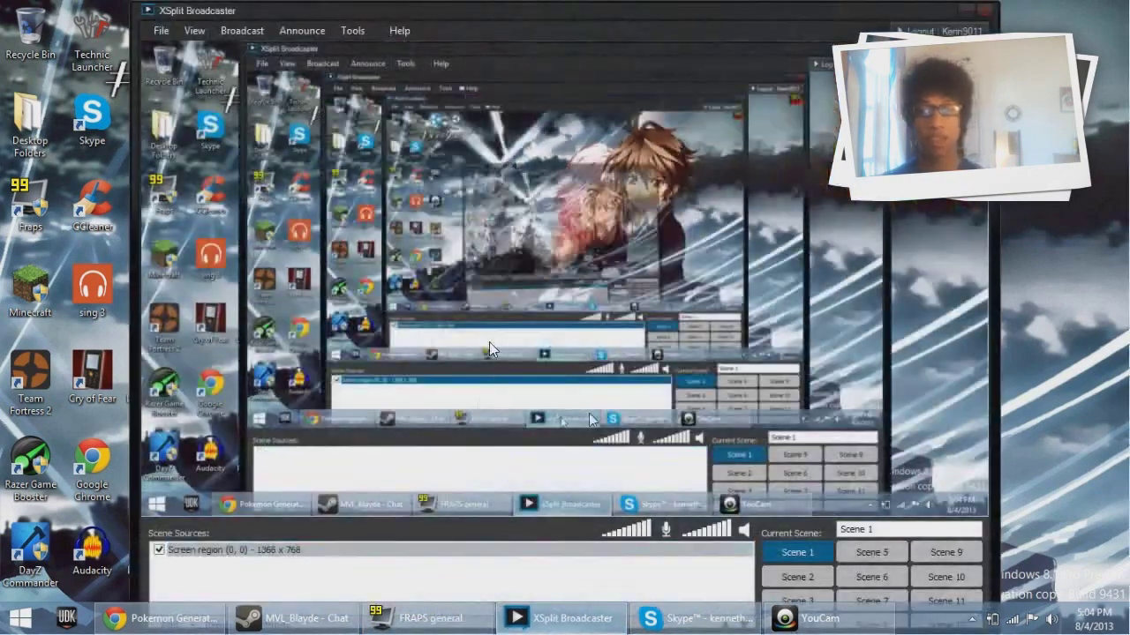